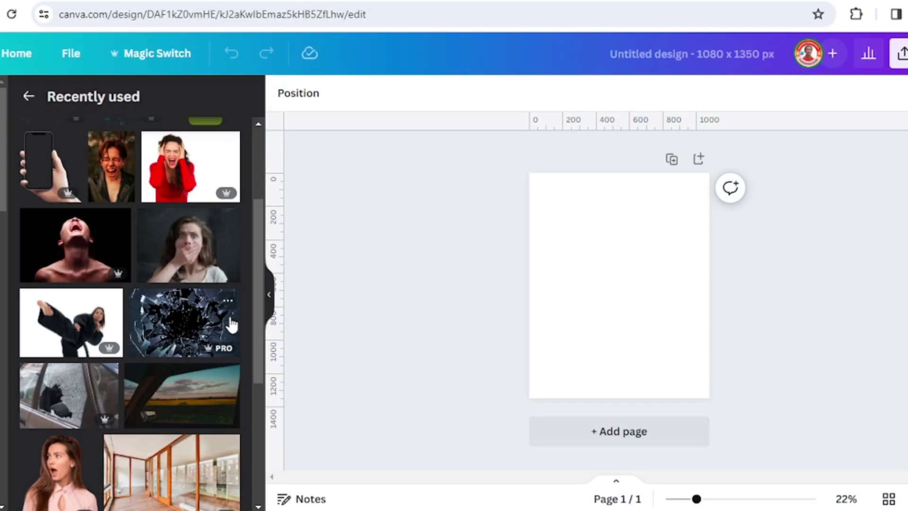
- Show the info popover for the Shattering window glass image in Recently used
left_click(227, 302)
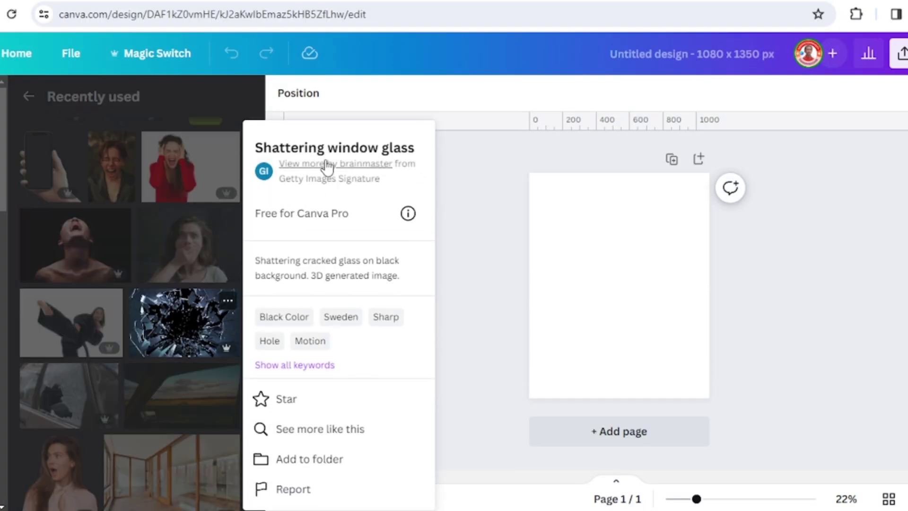
- Place the Shattering window glass image on the page and strip its dark background with BG Remover
left_click(227, 320)
left_click(208, 332)
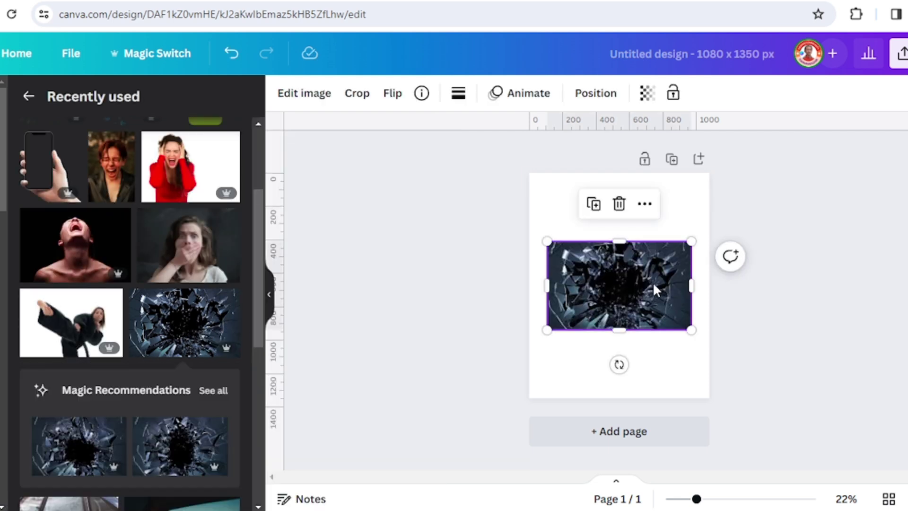
left_click(302, 96)
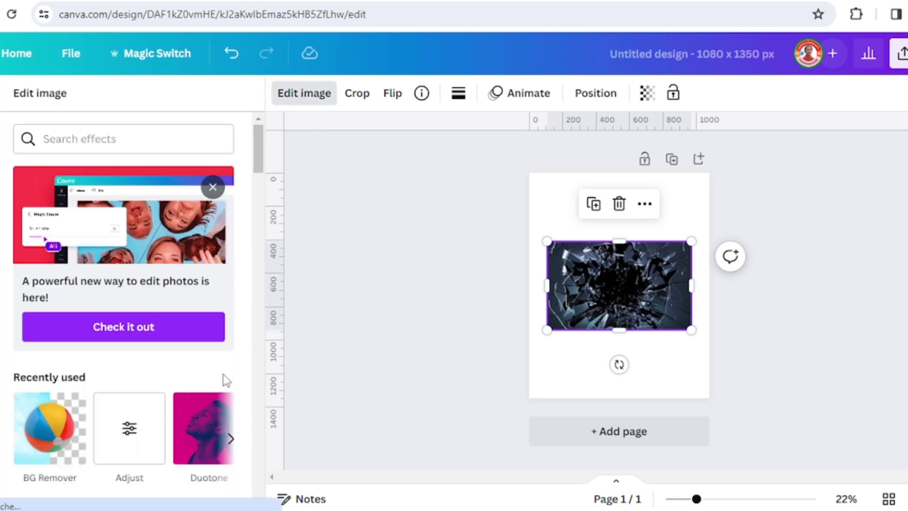
left_click(49, 432)
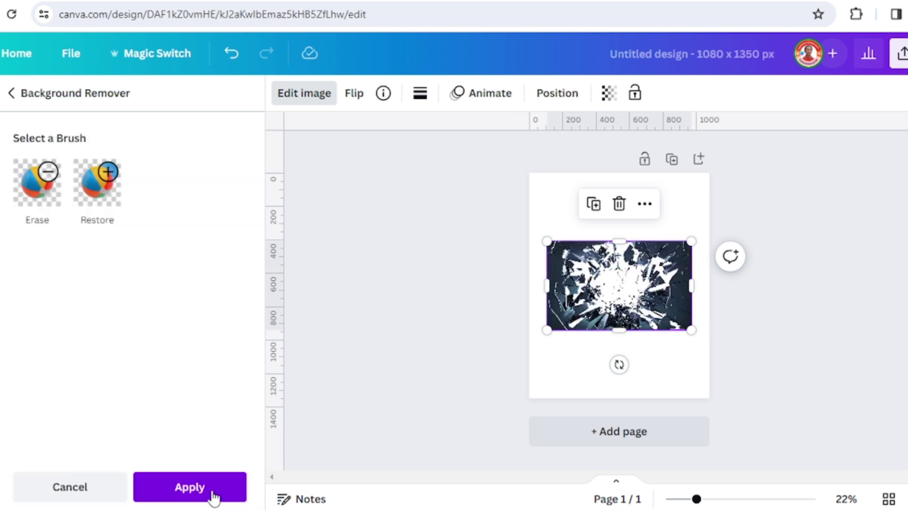
left_click(213, 497)
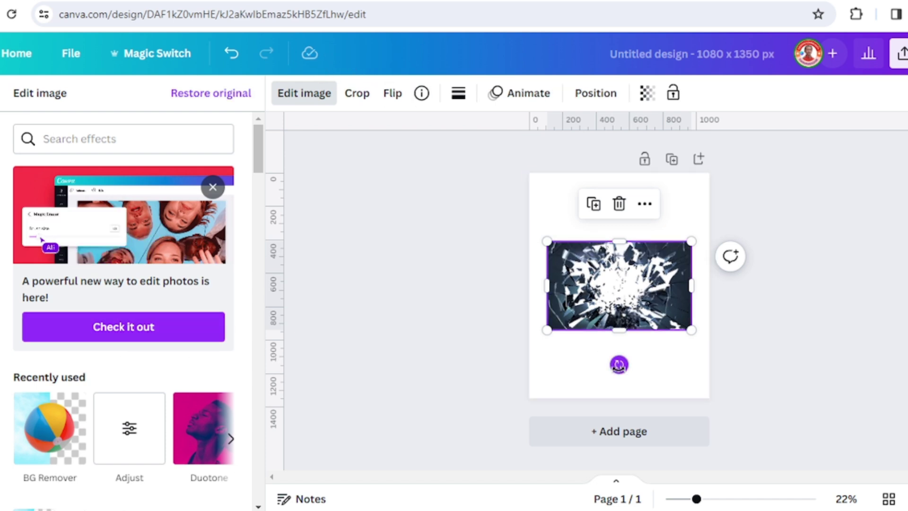
- Rotate the glass image to -90° and enlarge it to fill the page height
left_click_drag(619, 364, 662, 286)
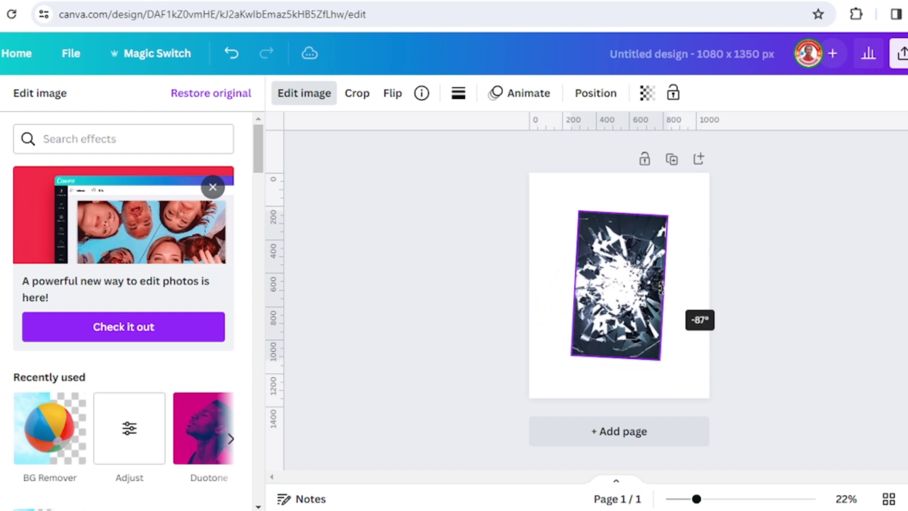
left_click_drag(662, 286, 661, 286)
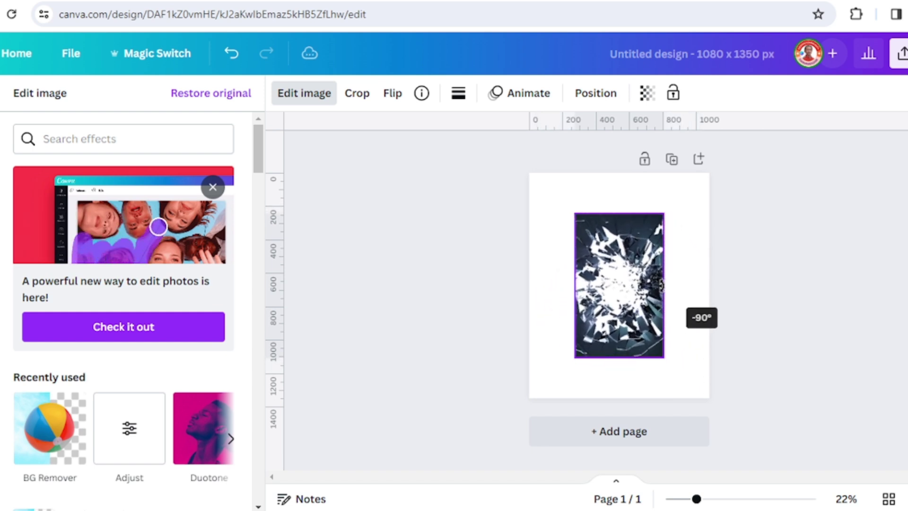
left_click_drag(664, 213, 699, 183)
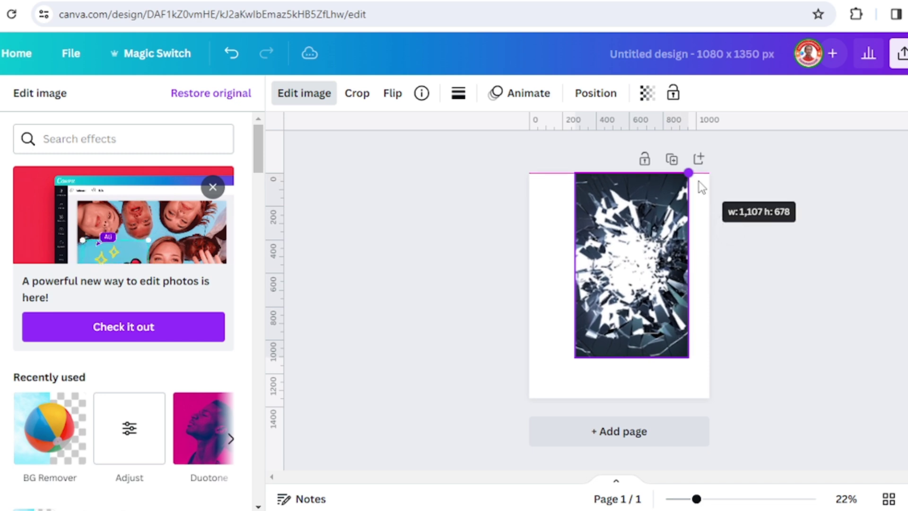
left_click_drag(582, 355, 550, 399)
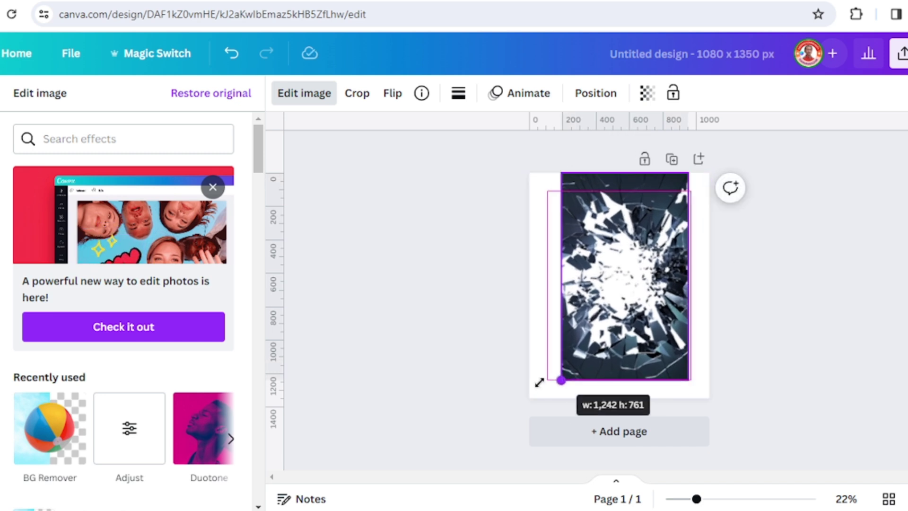
- Give the page background a pink-to-yellow gradient
left_click(535, 267)
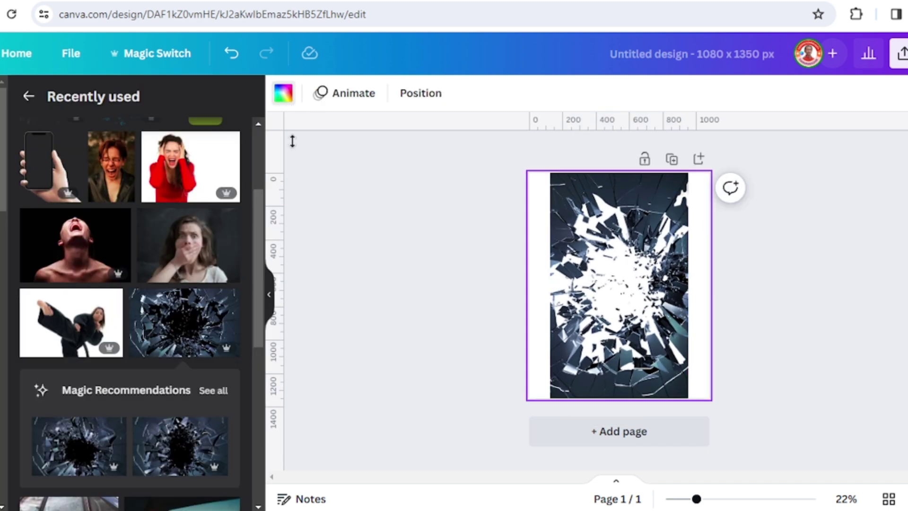
left_click(283, 92)
scroll(184, 316, "down", 5)
left_click(143, 438)
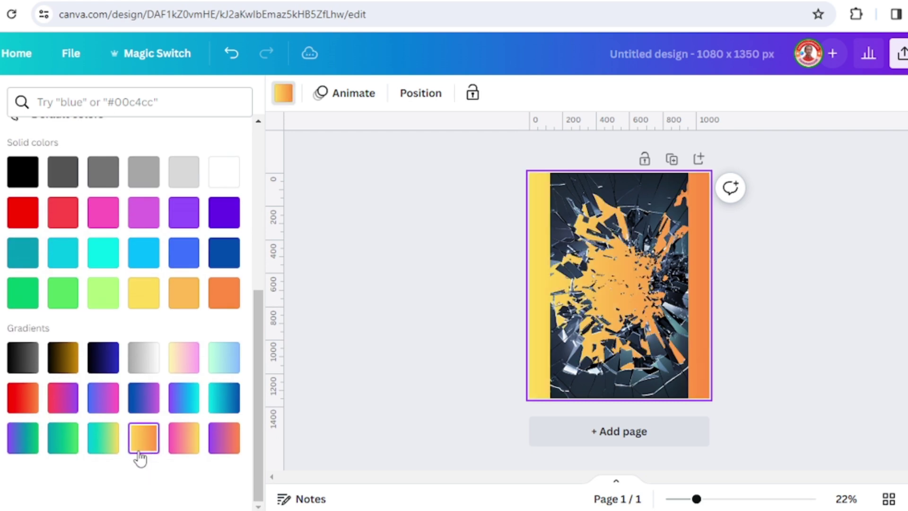
left_click(185, 447)
- Set the glass image's transparency to 35
left_click(641, 251)
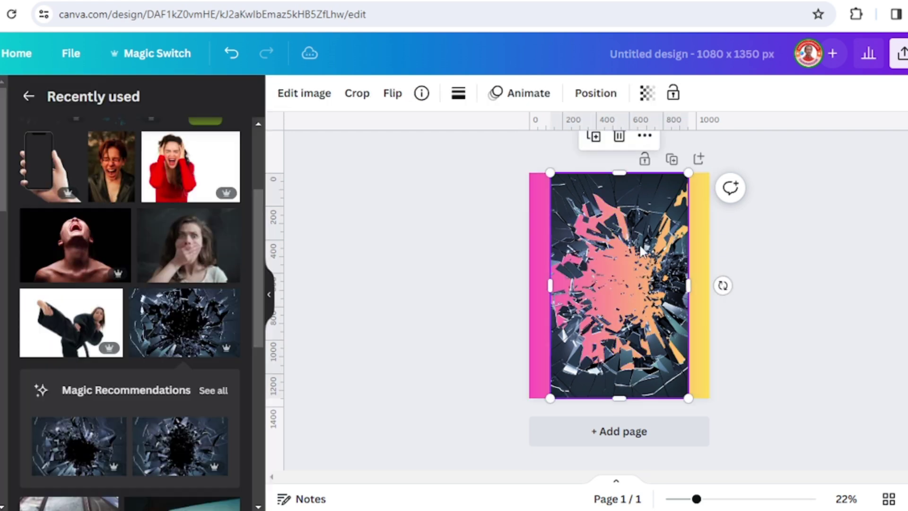
left_click(647, 93)
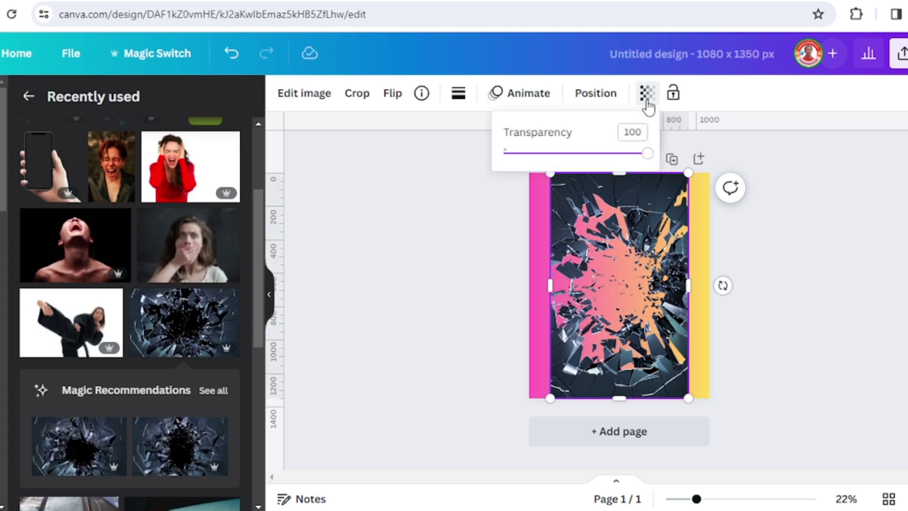
left_click(551, 154)
left_click(615, 133)
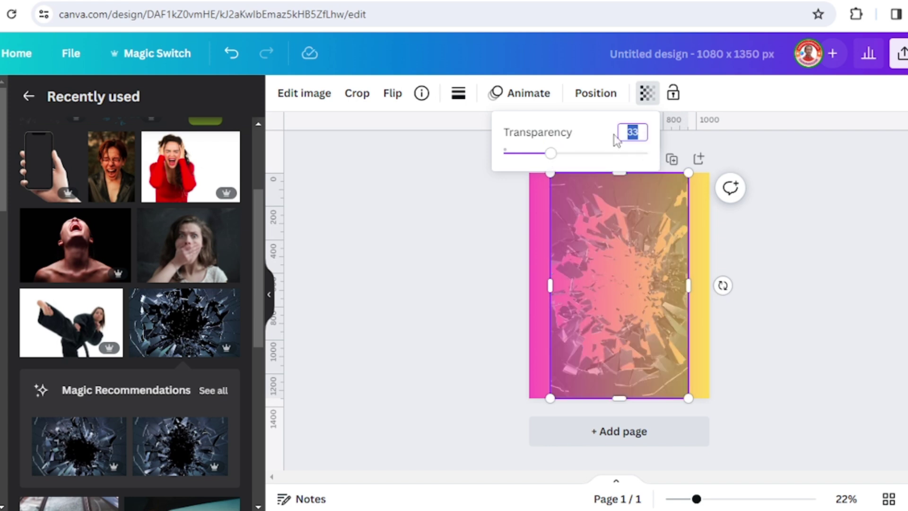
type("35")
key("Return")
left_click(628, 238)
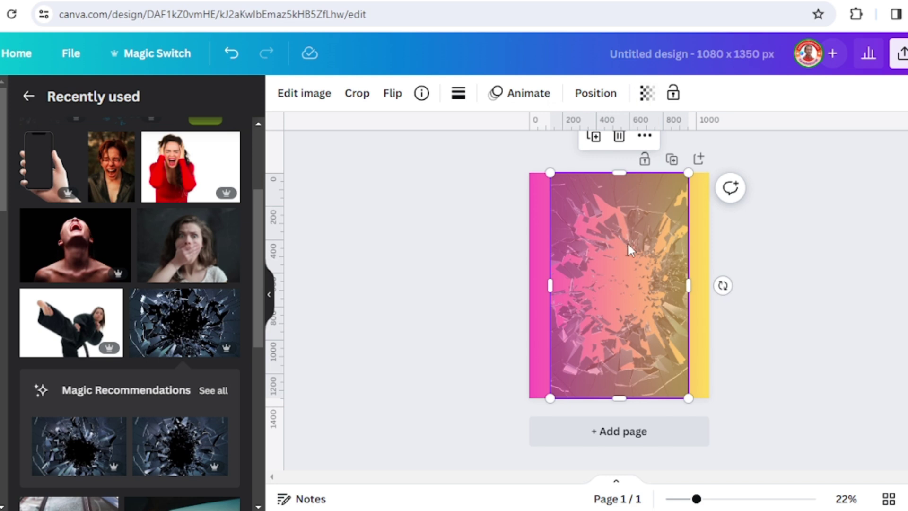
- In Adjust, raise the glass image's brightness and contrast to 100 and drop blur to about -49
left_click(307, 94)
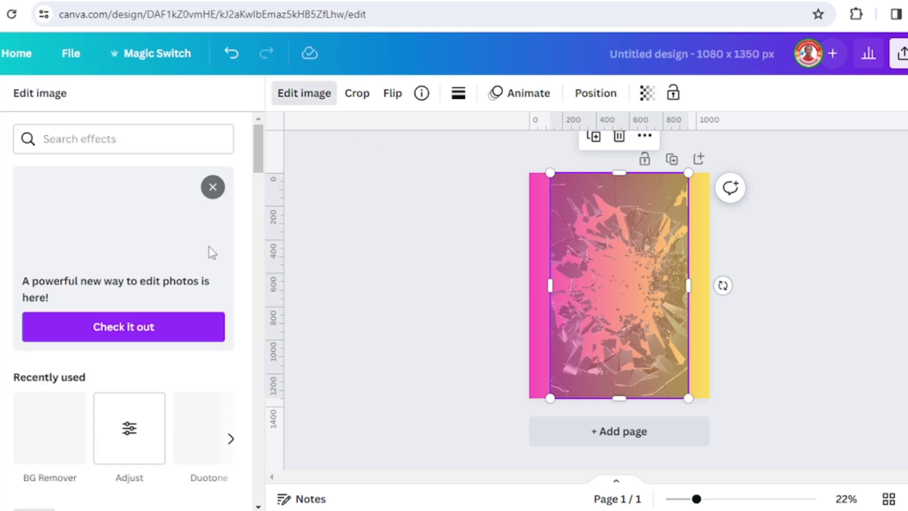
left_click(133, 431)
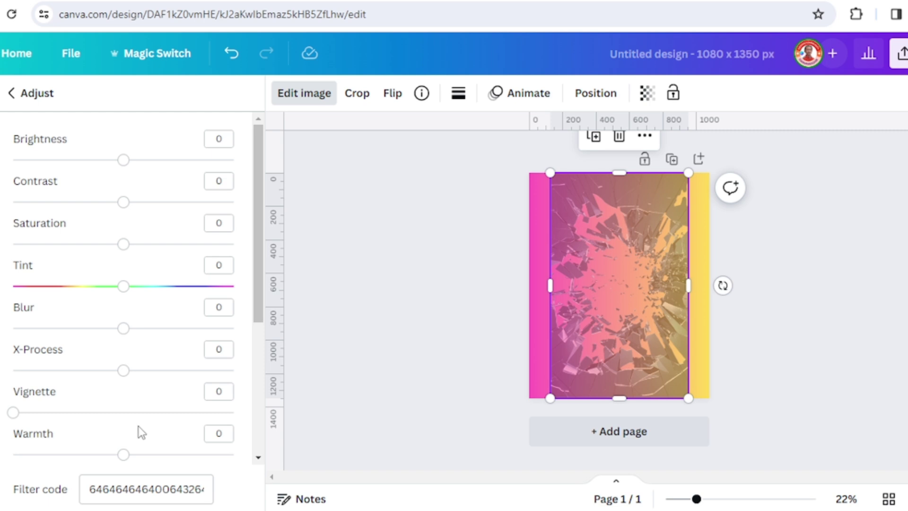
left_click_drag(216, 163, 260, 172)
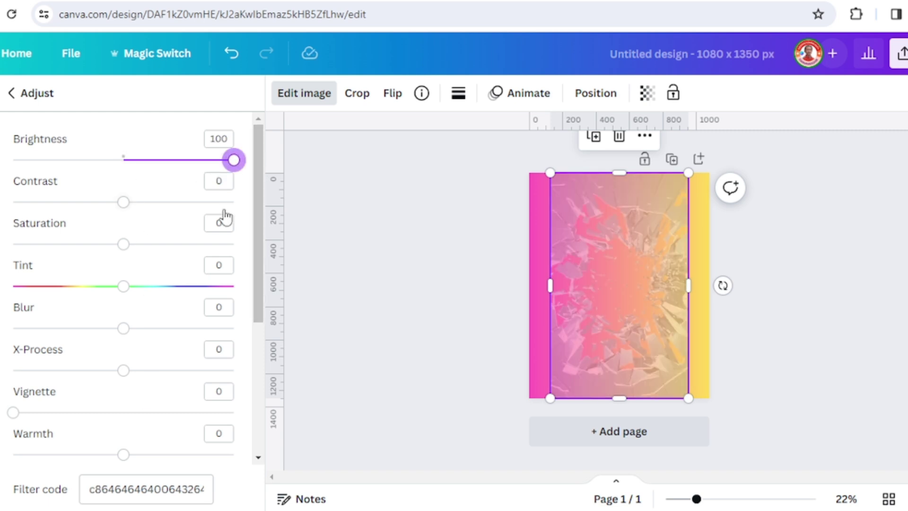
left_click_drag(123, 202, 234, 202)
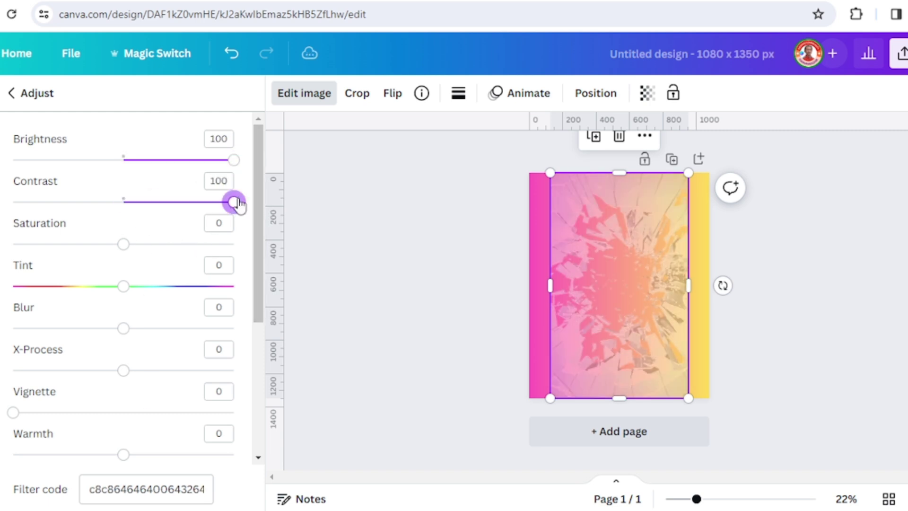
left_click_drag(123, 328, 68, 327)
- Add the Simple Round Corner Rectangle Frame and drop the glass image into it
scroll(68, 327, "up", 2)
left_click(3, 190)
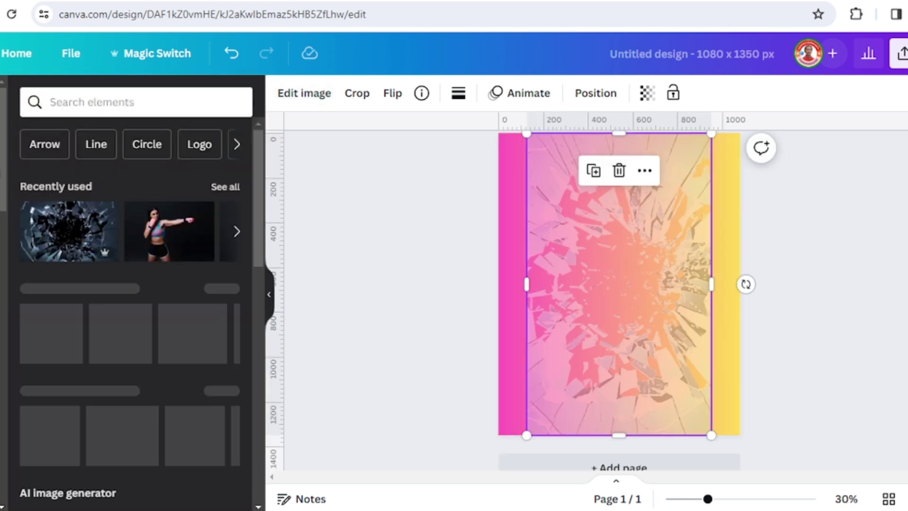
left_click(226, 187)
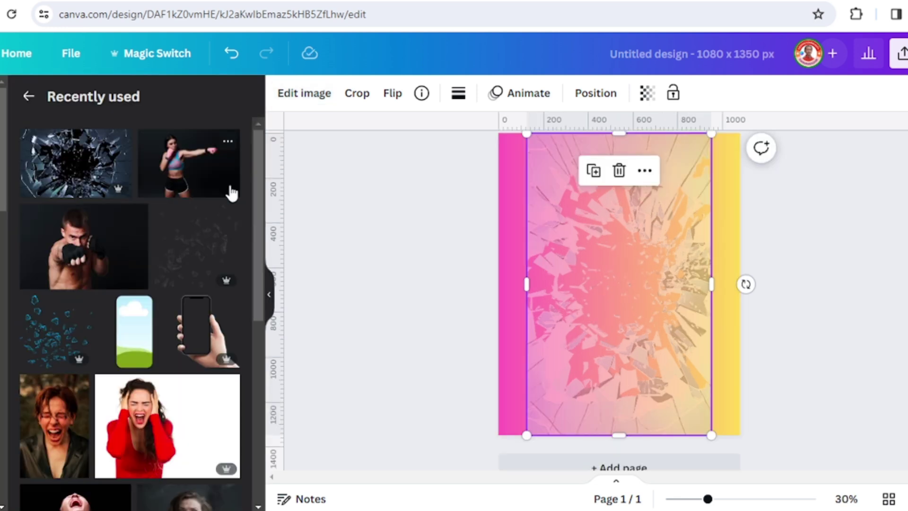
mouse_move(135, 331)
left_click(159, 308)
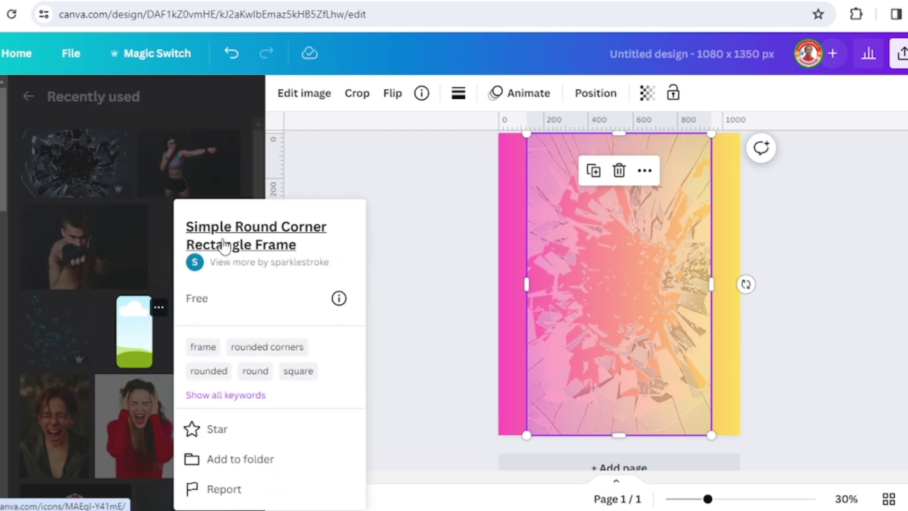
left_click(126, 349)
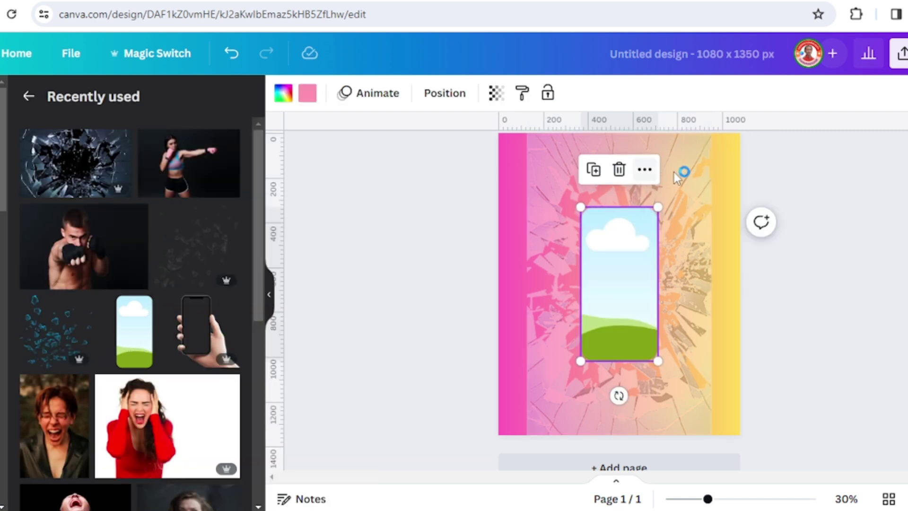
left_click_drag(682, 161, 638, 258)
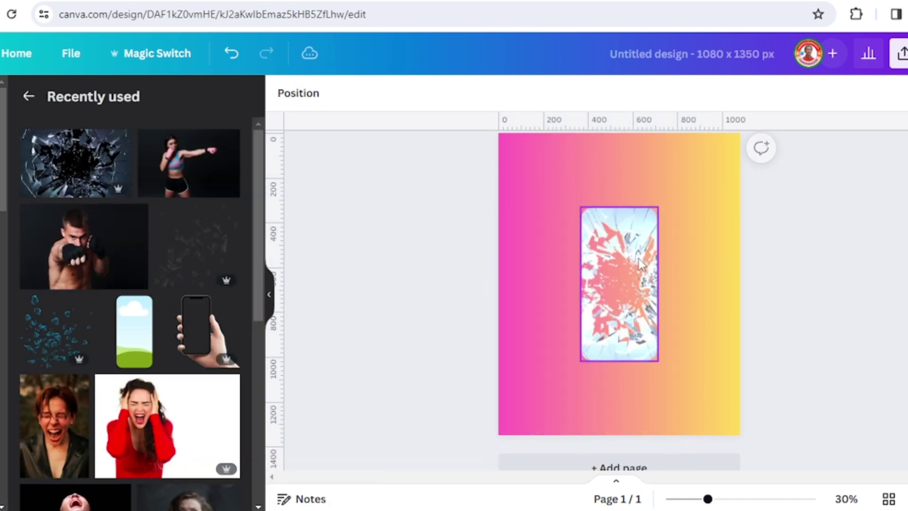
left_click(694, 228)
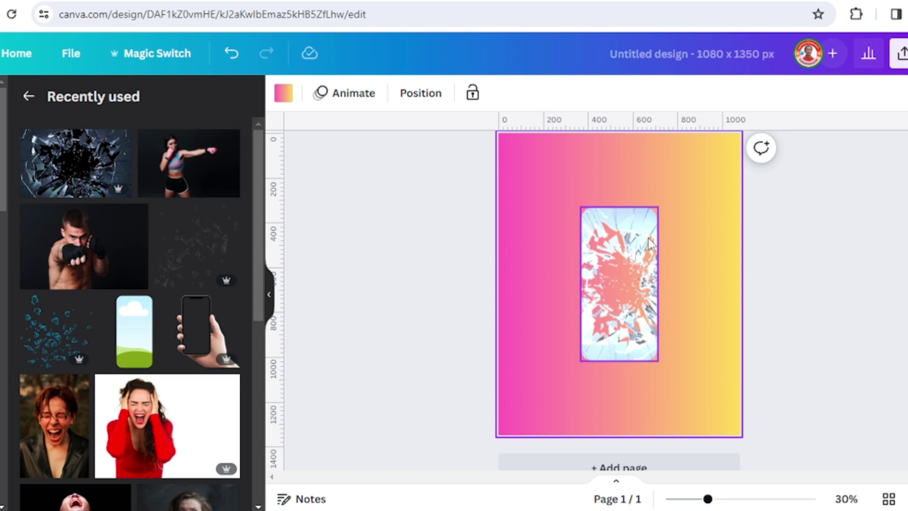
- Fade the framed glass image to about half transparency
left_click(648, 238)
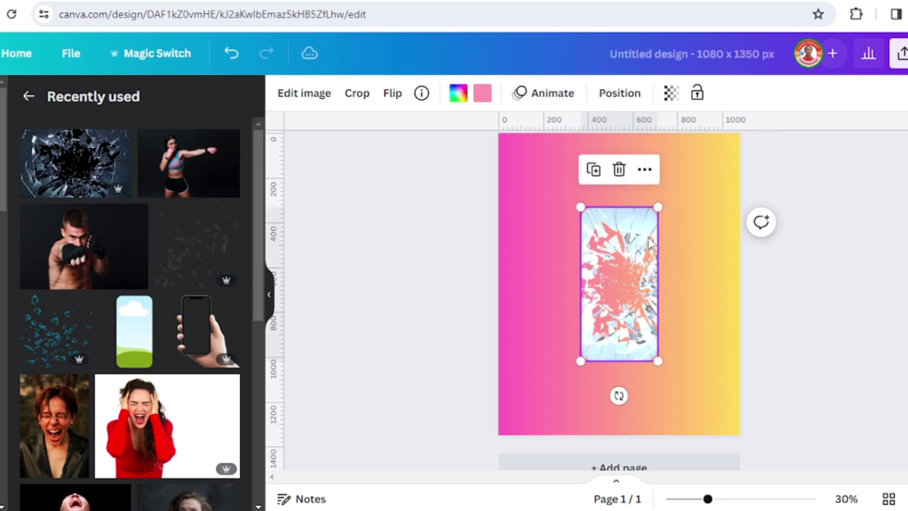
left_click(671, 95)
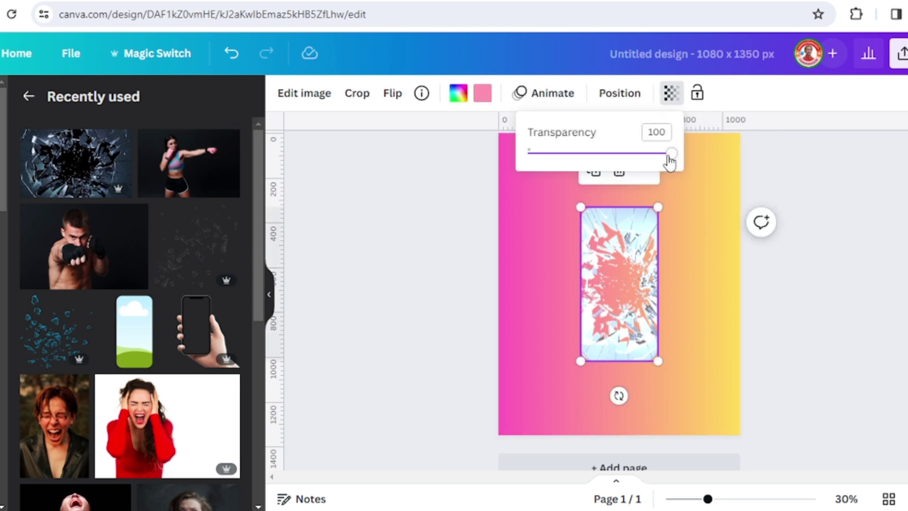
left_click_drag(671, 161, 588, 174)
- Add the Hand Holding Smartphone image and move it right and down on the page
left_click(687, 255)
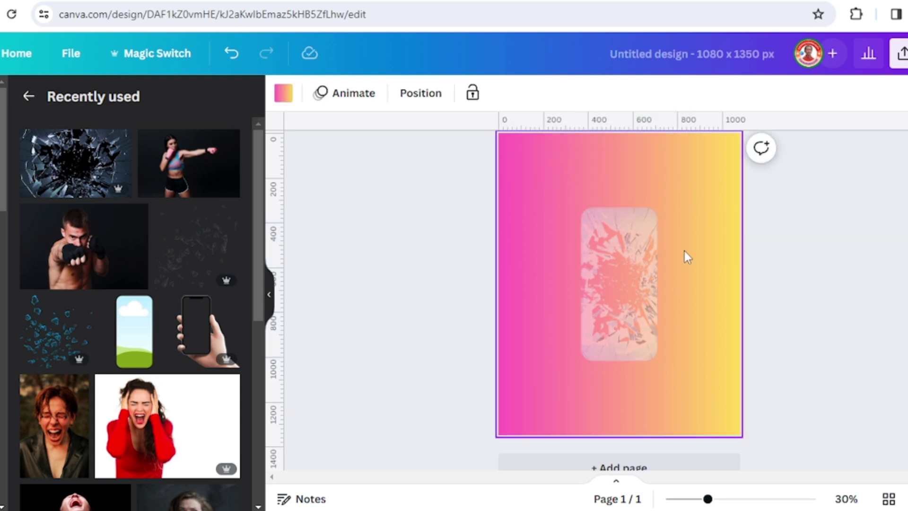
left_click(228, 307)
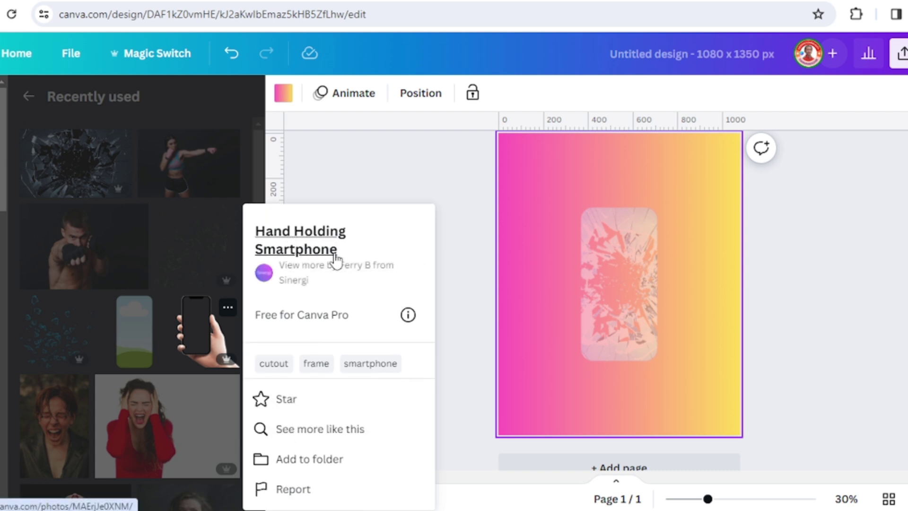
left_click(197, 331)
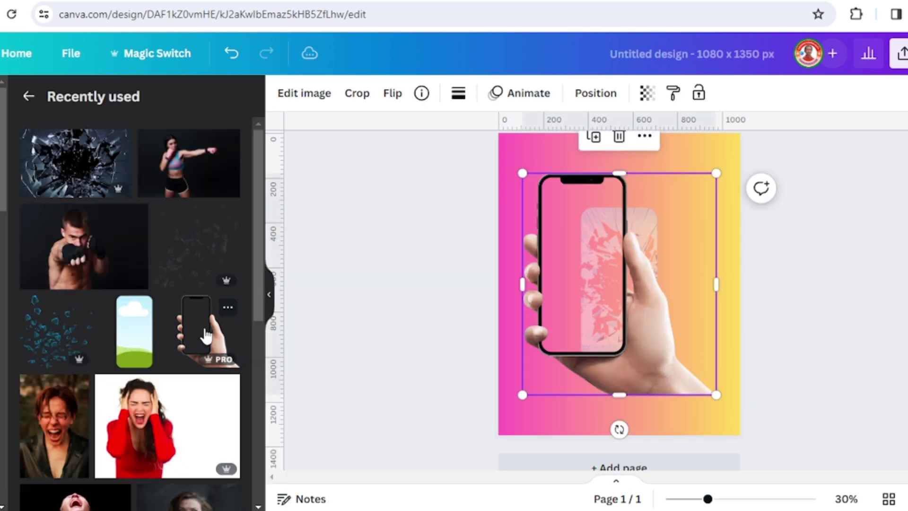
left_click_drag(665, 297, 689, 342)
- Move and resize the shattered-glass panel to fill the phone screen
left_click_drag(646, 216, 623, 224)
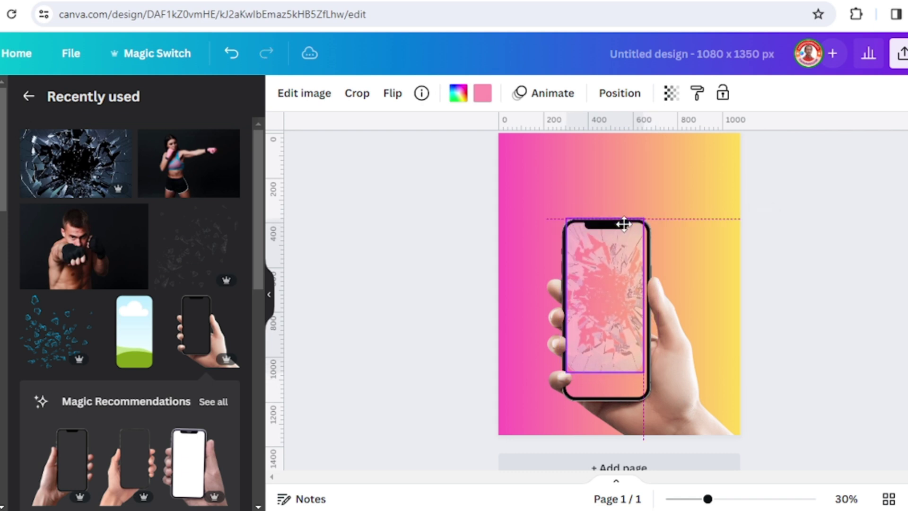
left_click_drag(641, 375, 653, 396)
left_click_drag(709, 499, 722, 499)
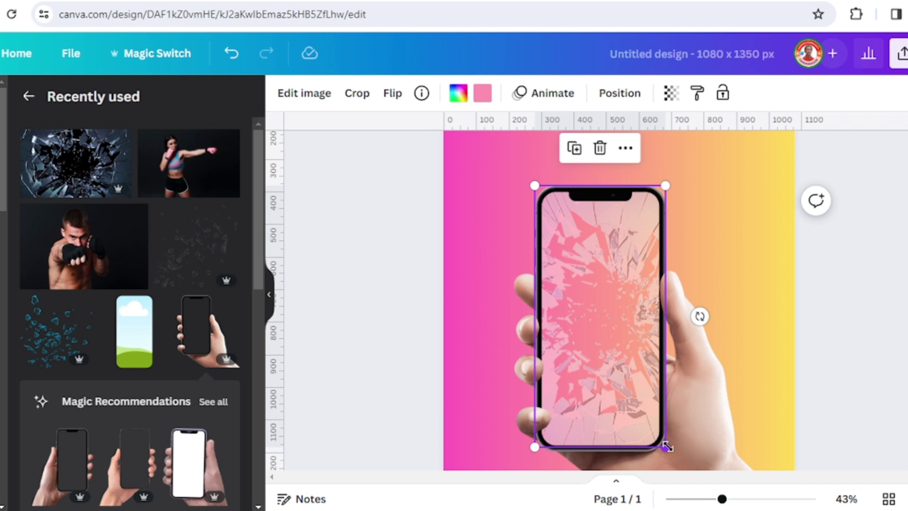
left_click_drag(666, 446, 663, 443)
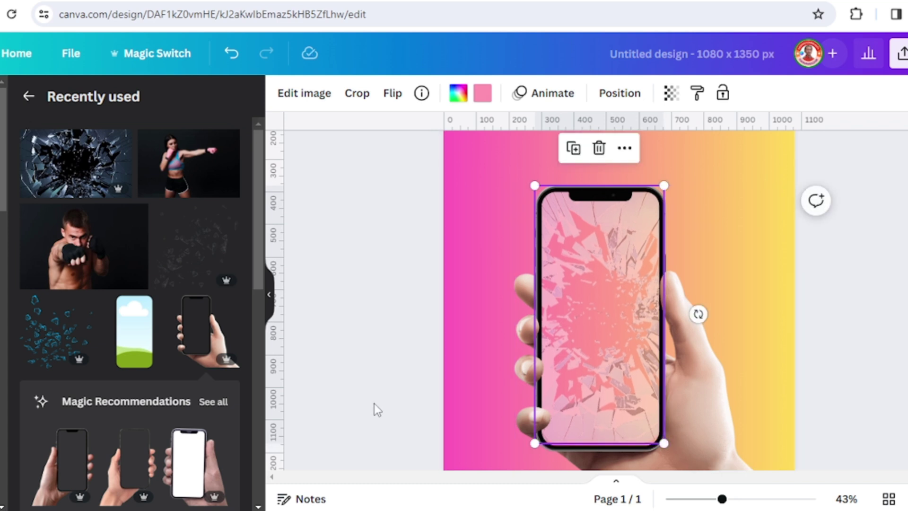
- Add the Athletic Woman Punching photo and a rounded rectangle frame, and drop the photo into it
mouse_move(188, 163)
left_click(228, 142)
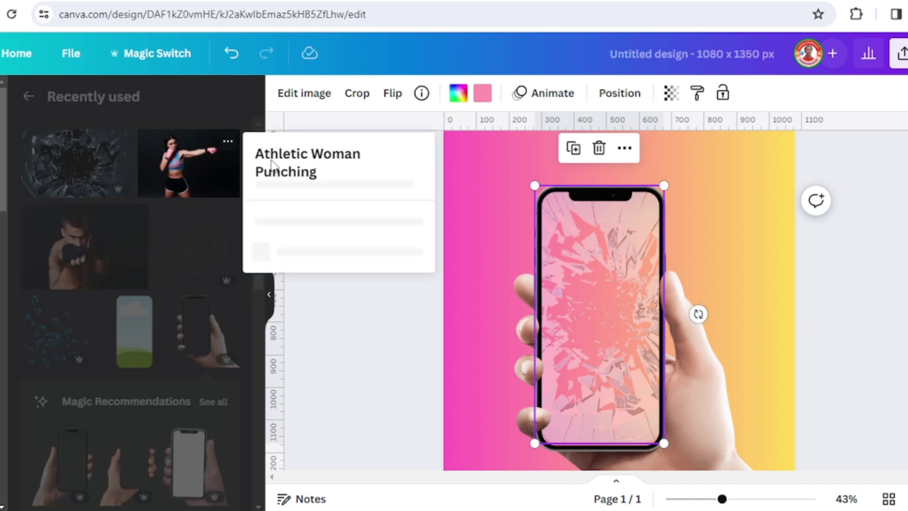
left_click(188, 166)
left_click(189, 173)
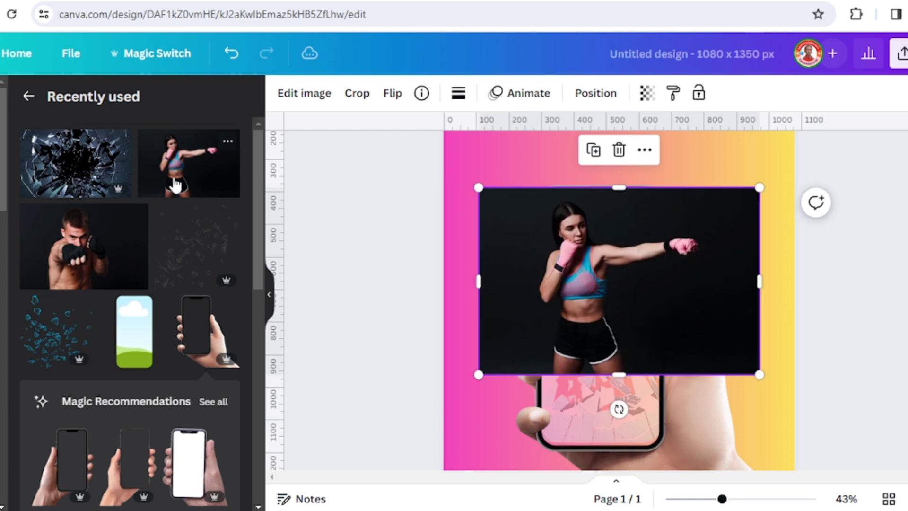
left_click(158, 442)
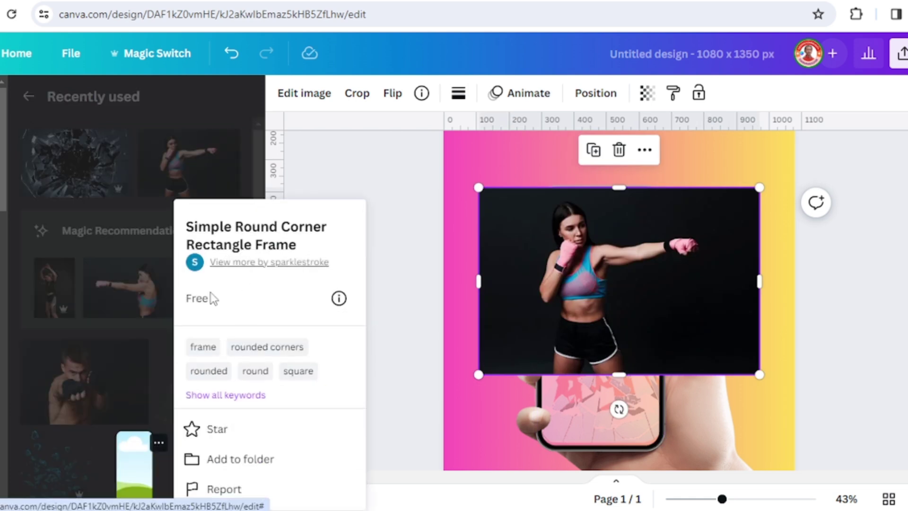
left_click(140, 472)
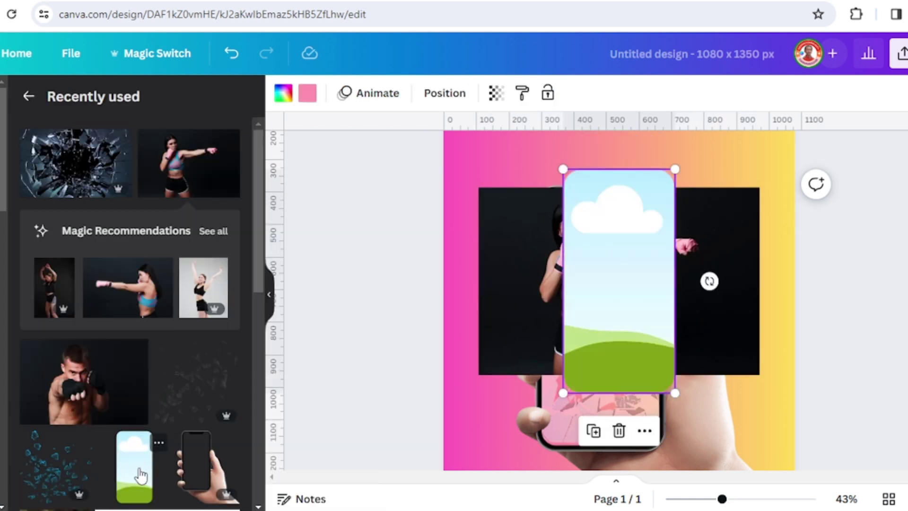
mouse_move(700, 303)
left_mouse_down()
mouse_move(660, 312)
mouse_move(654, 323)
left_mouse_up()
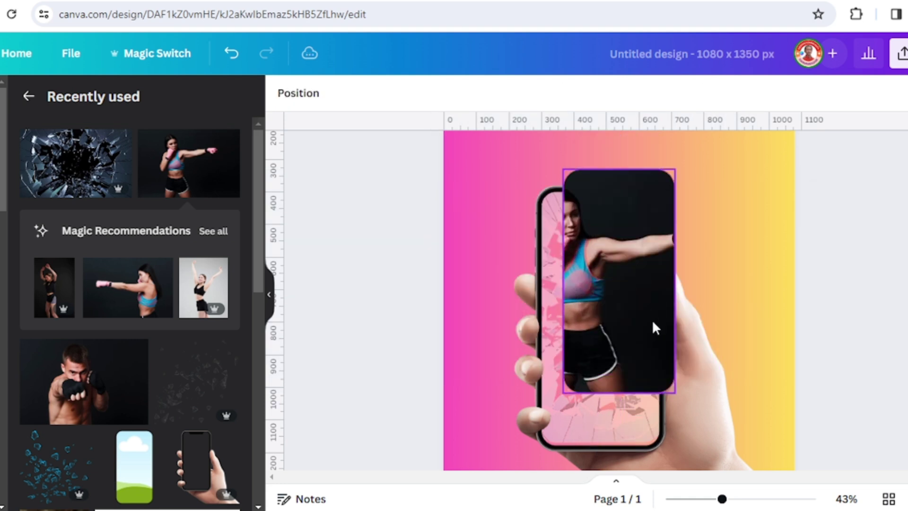
- Enlarge and reposition the boxer photo within its frame in crop mode
double_click(632, 291)
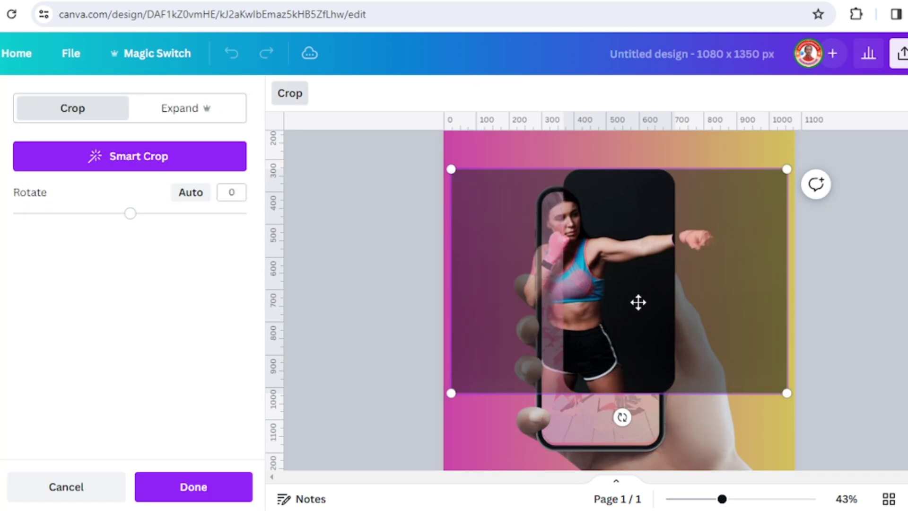
left_click_drag(787, 167, 803, 160)
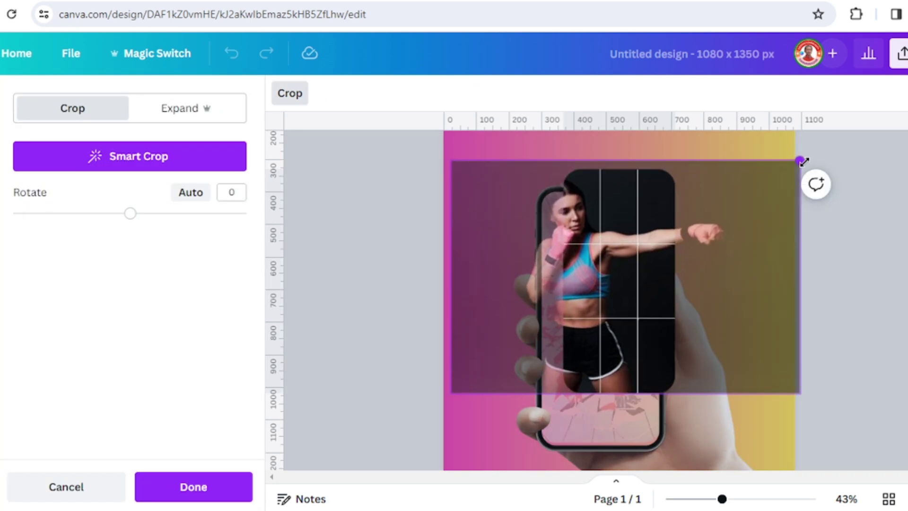
left_click_drag(781, 213, 790, 235)
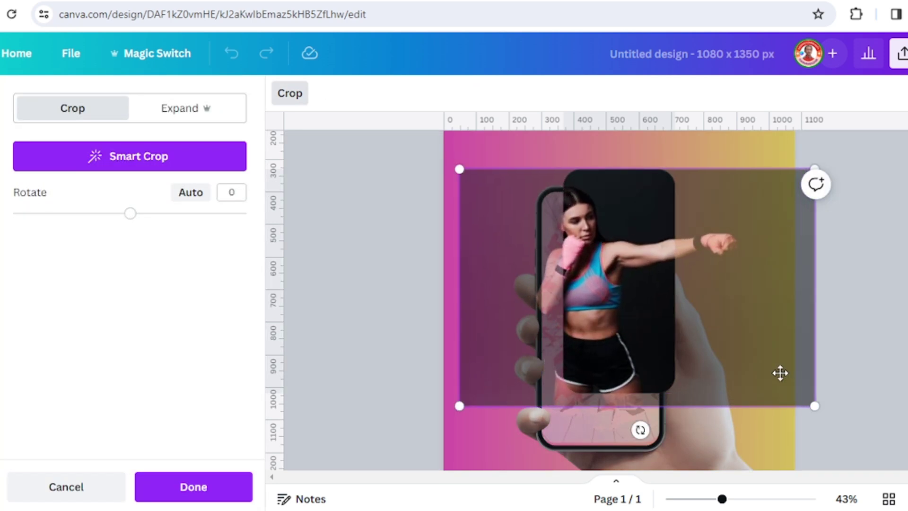
- Move and resize the framed boxer photo over the phone screen
left_click(862, 325)
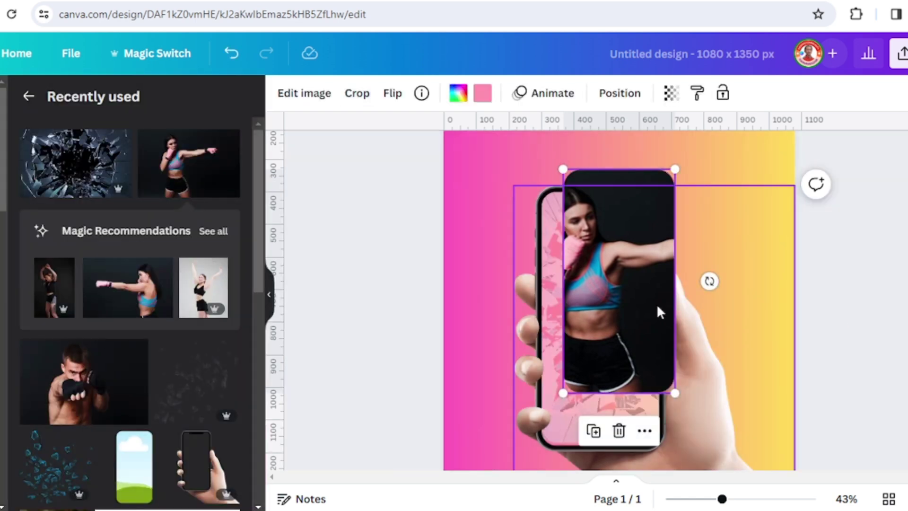
mouse_move(631, 271)
left_mouse_down()
mouse_move(648, 338)
mouse_move(600, 326)
left_mouse_up()
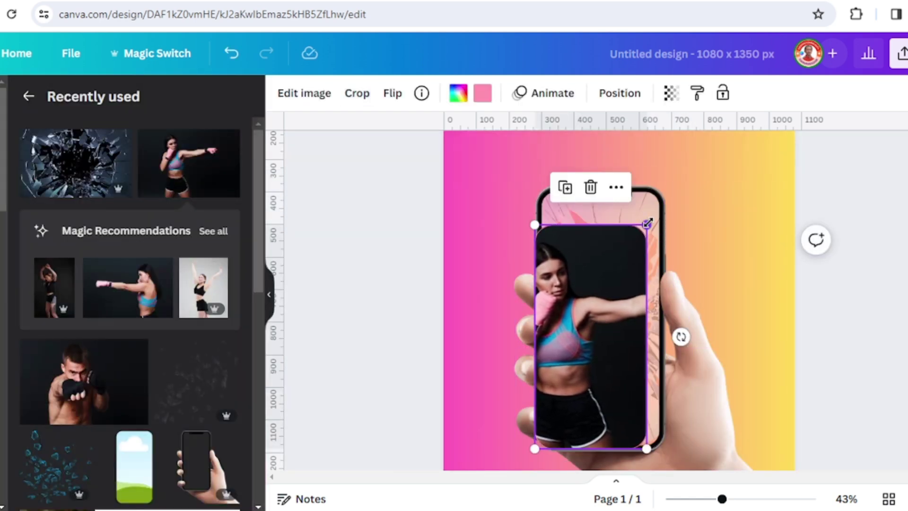
left_click_drag(648, 223, 665, 193)
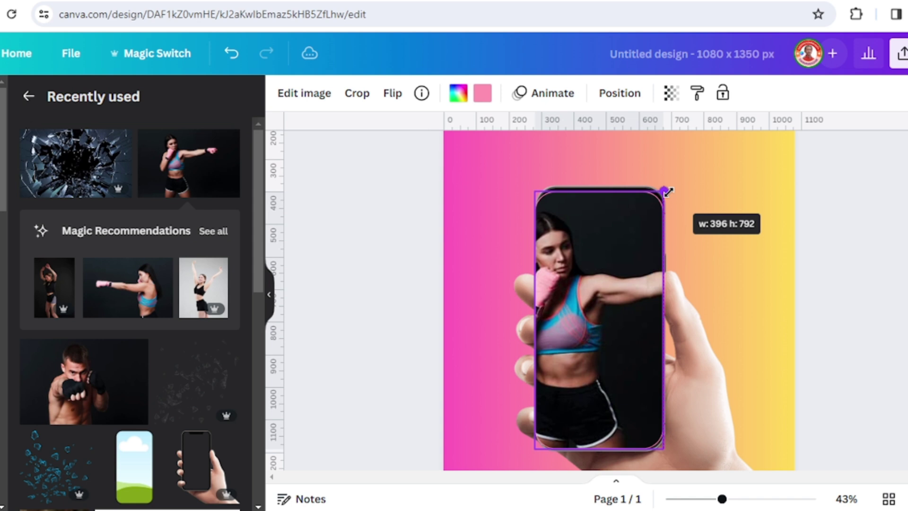
scroll(616, 289, "up", 2, "ctrl")
- Send the framed photo backward behind the fingers and add another copy of the boxer photo
right_click(626, 336)
mouse_move(675, 225)
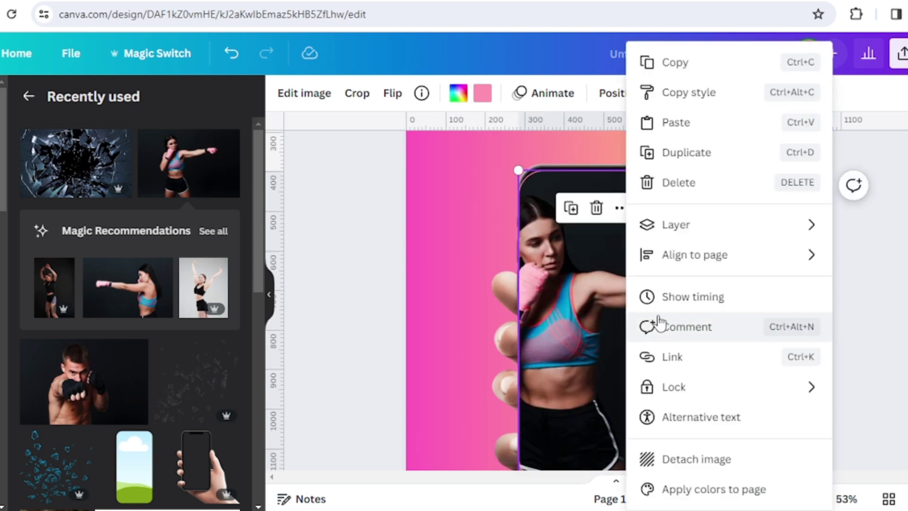
left_click(516, 289)
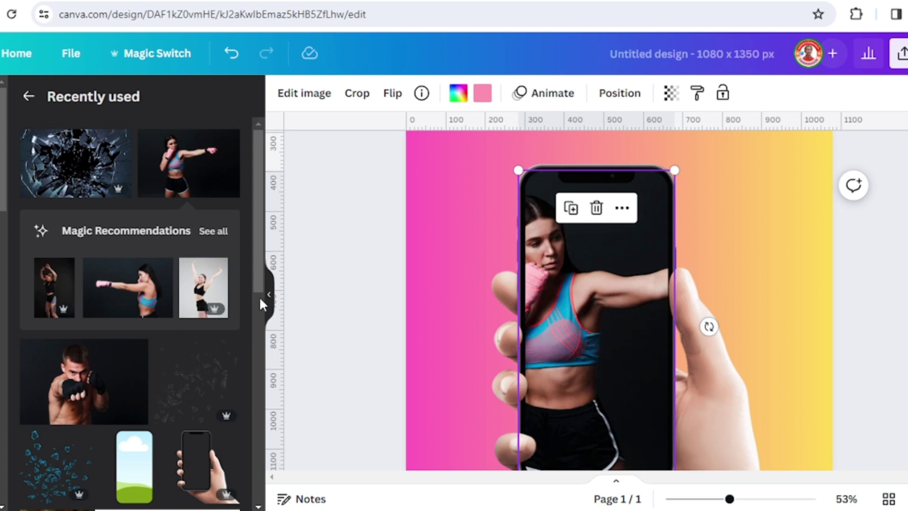
left_click(190, 172)
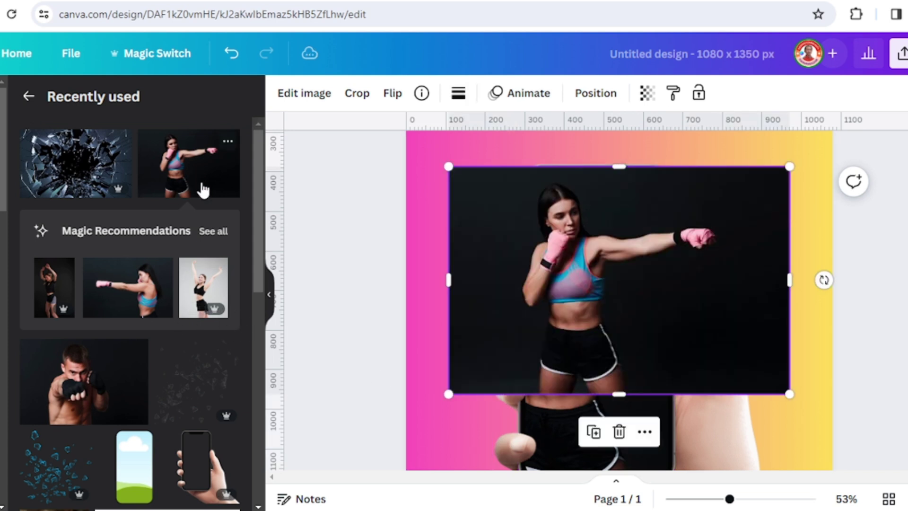
- Remove the background from the new boxer photo copy with BG Remover
left_click(304, 95)
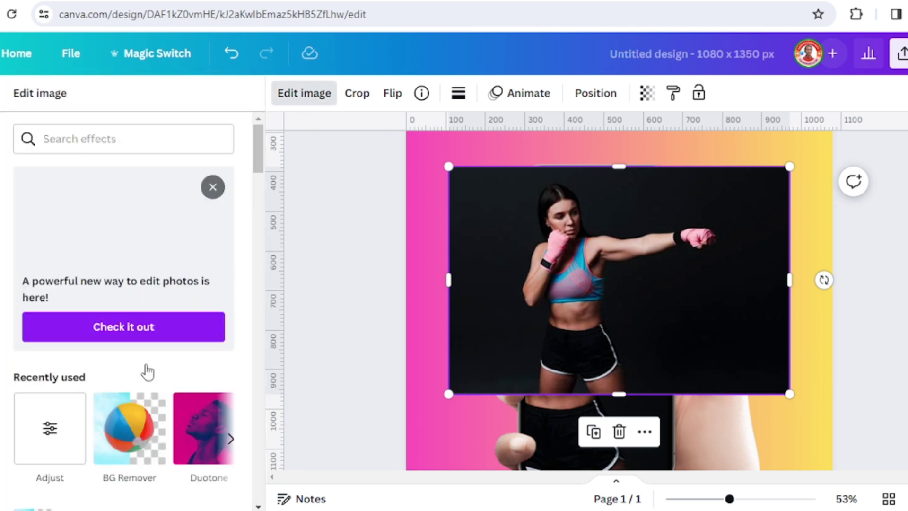
left_click(161, 403)
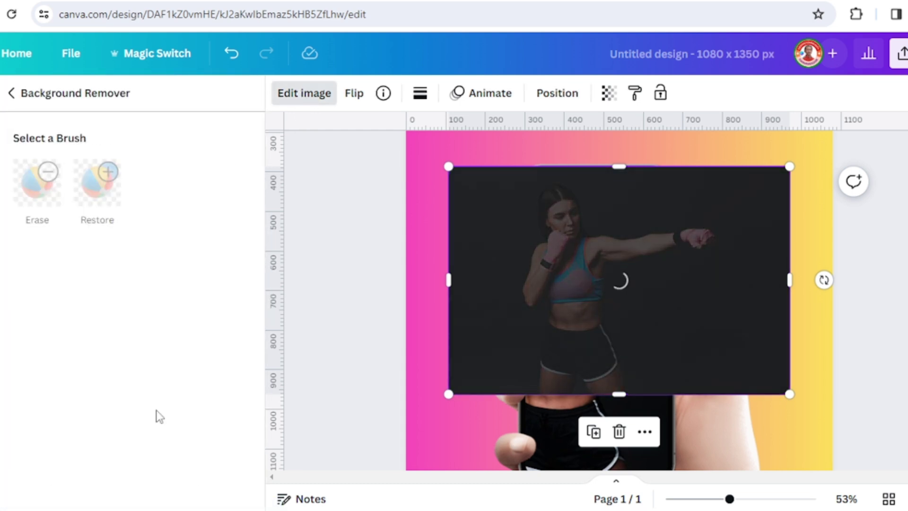
left_click(199, 491)
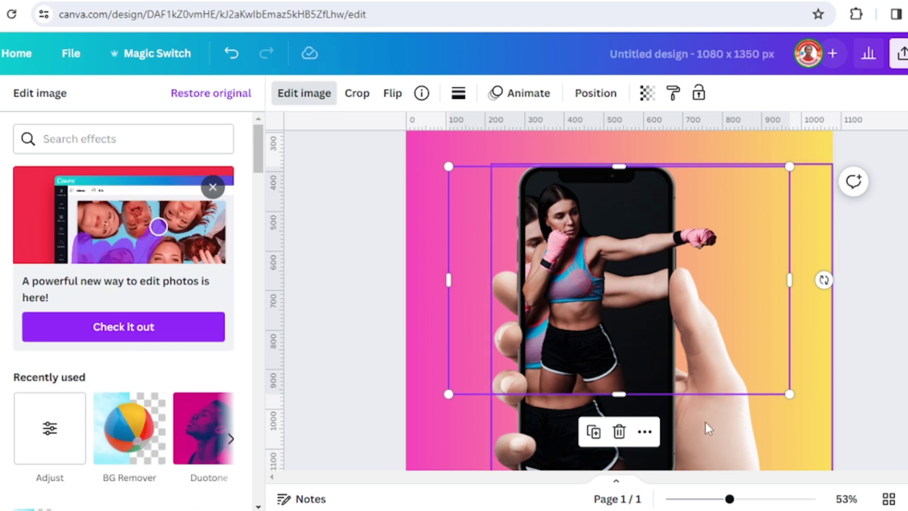
- Trim, move and enlarge the boxer cutout to line up with the boxer in the phone
left_click_drag(790, 280, 737, 280)
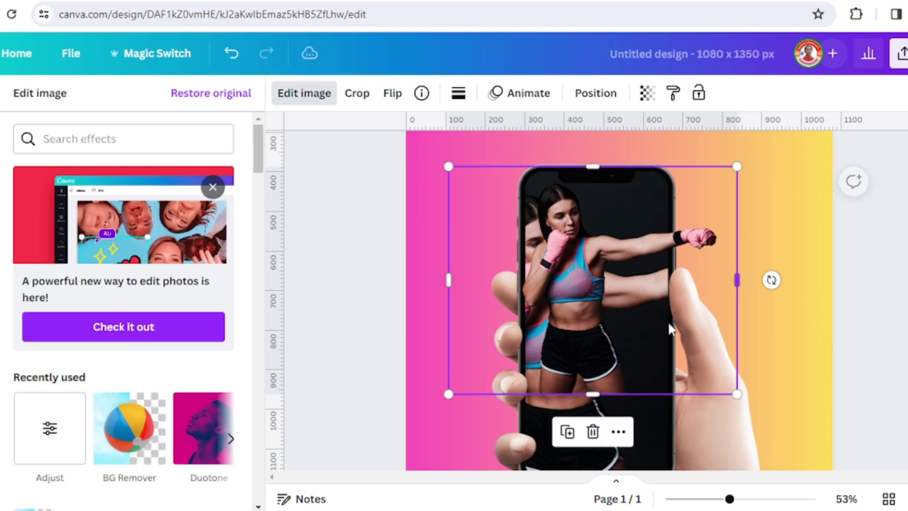
left_click_drag(632, 305, 613, 322)
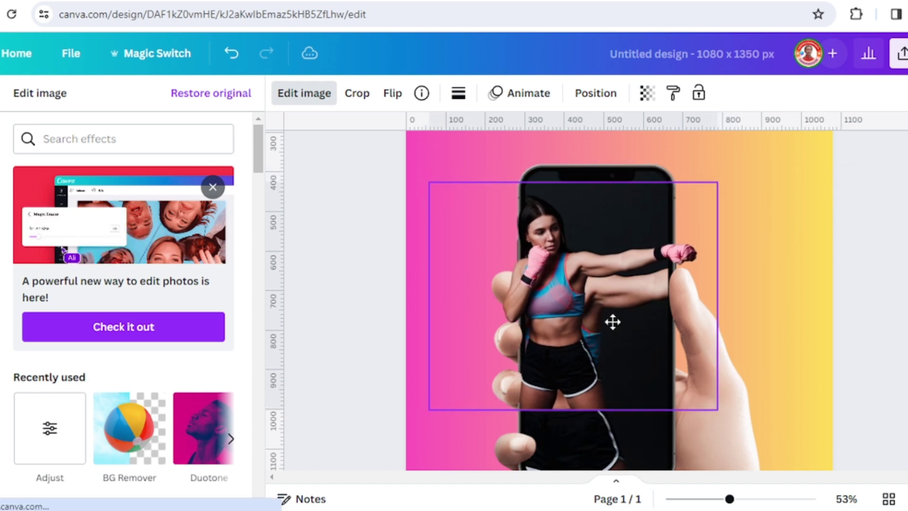
left_click_drag(721, 416, 852, 440)
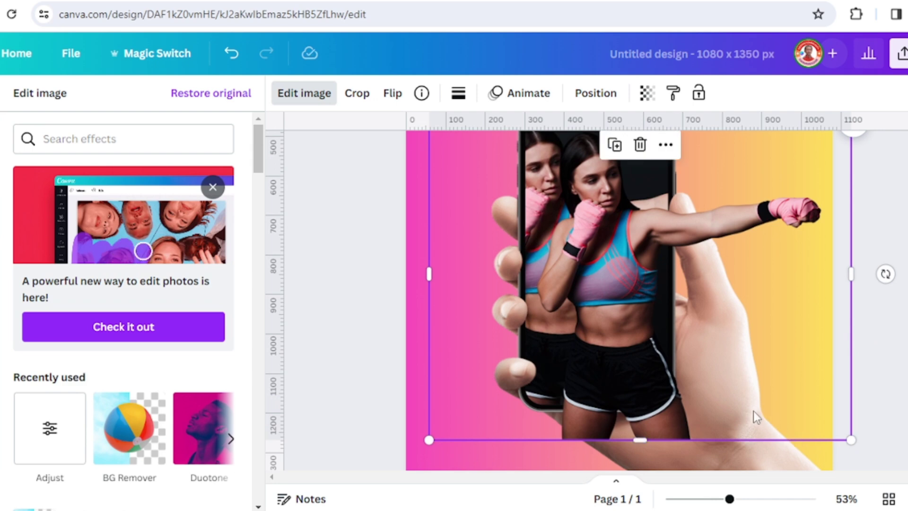
left_click_drag(753, 410, 699, 386)
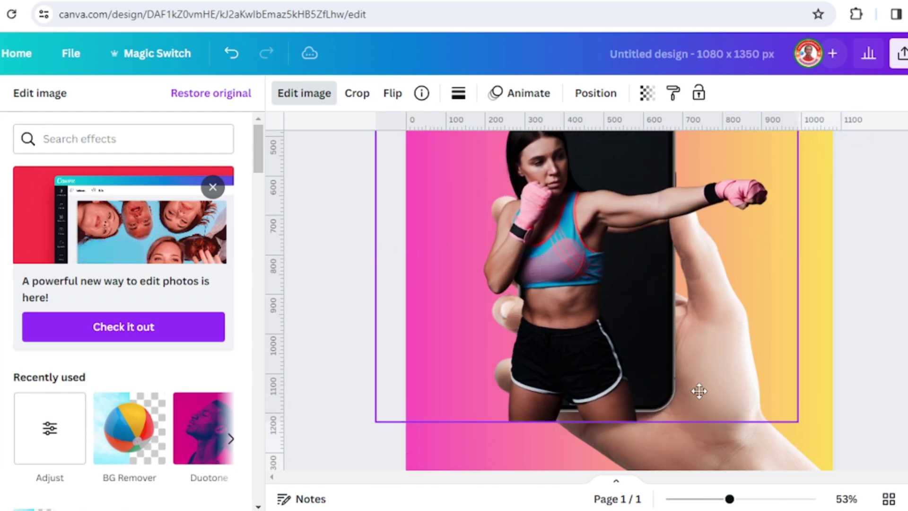
left_click_drag(699, 387, 479, 321)
scroll(502, 322, "down", 3)
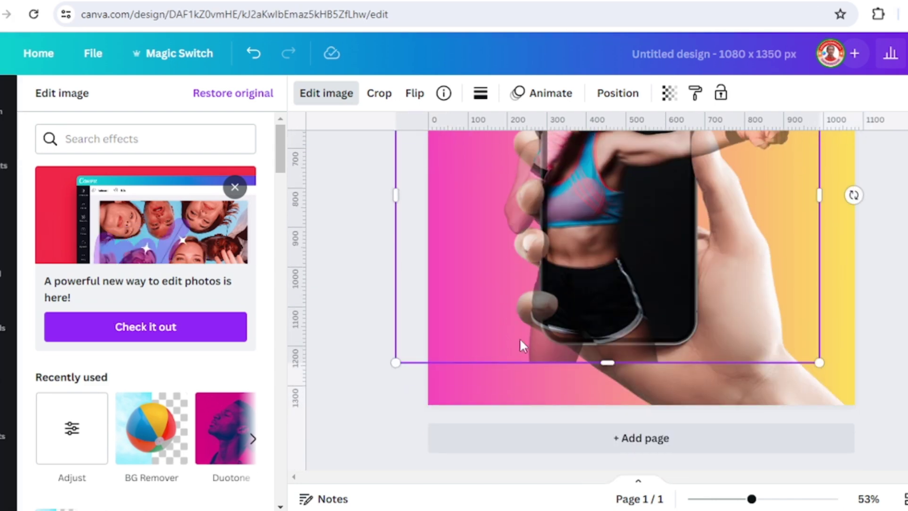
scroll(642, 399, "up", 2)
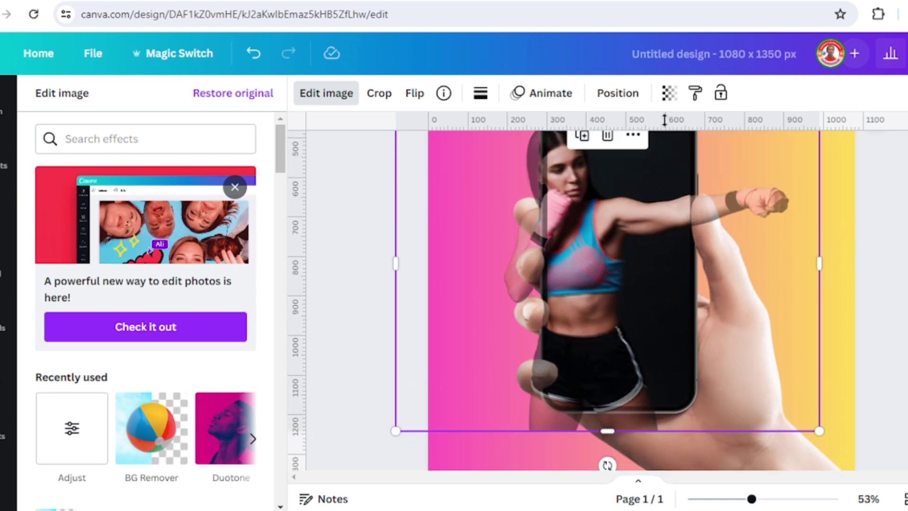
- Restore the boxer cutout's transparency to 100
left_click(669, 93)
left_click_drag(594, 153, 702, 161)
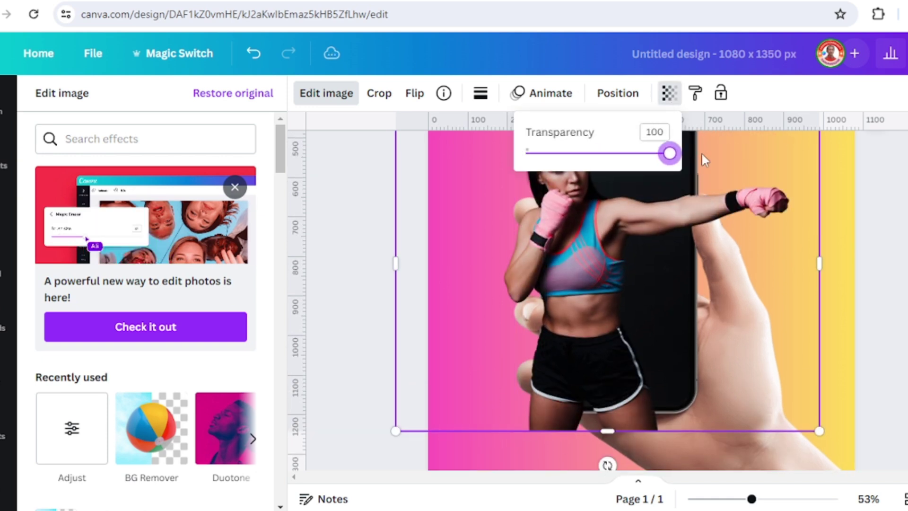
scroll(800, 285, "up", 2)
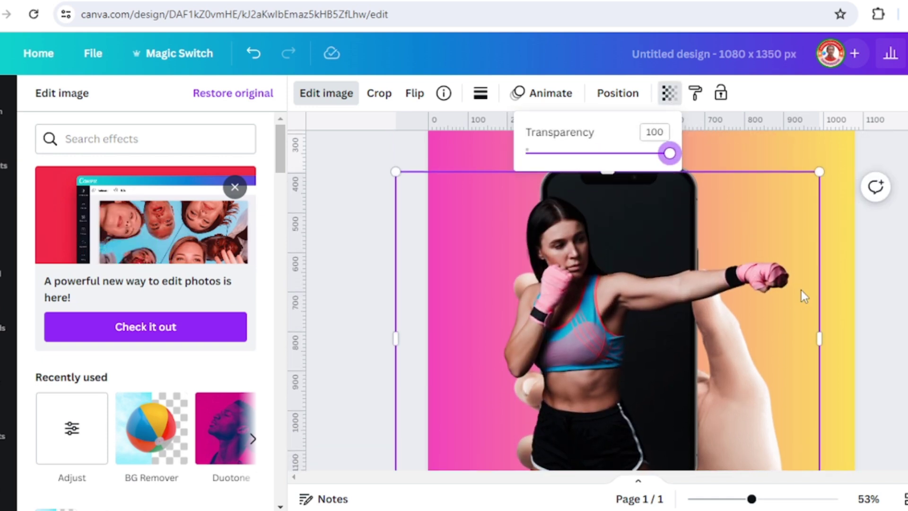
left_click(764, 302)
left_click(710, 303)
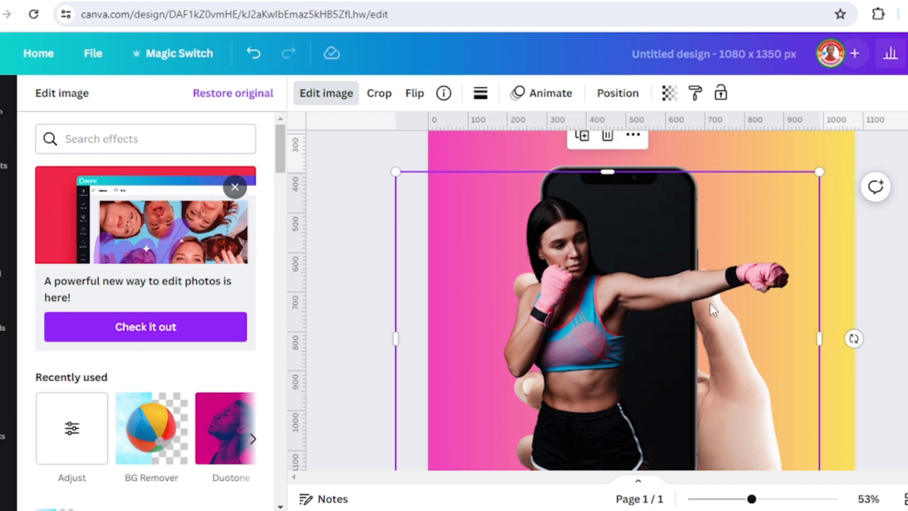
key("Escape")
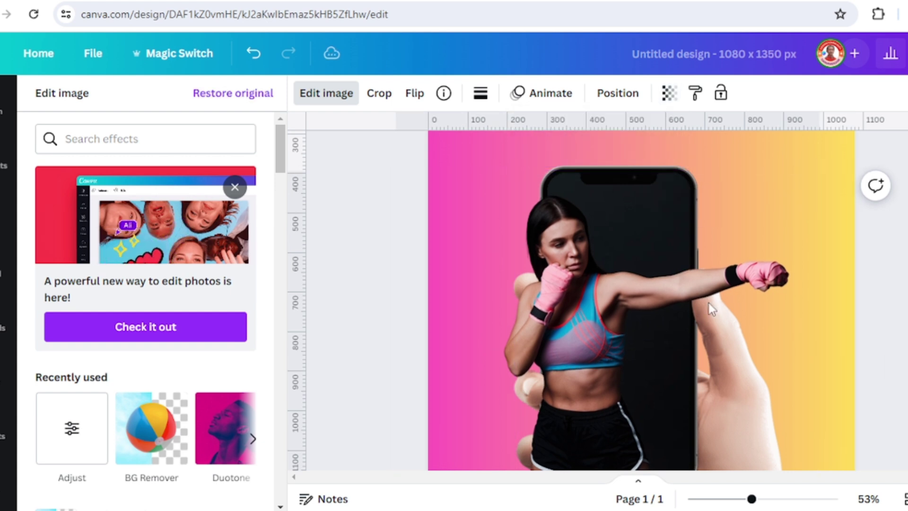
- Trim the boxer cutout down to just the punching arm
left_click(709, 303)
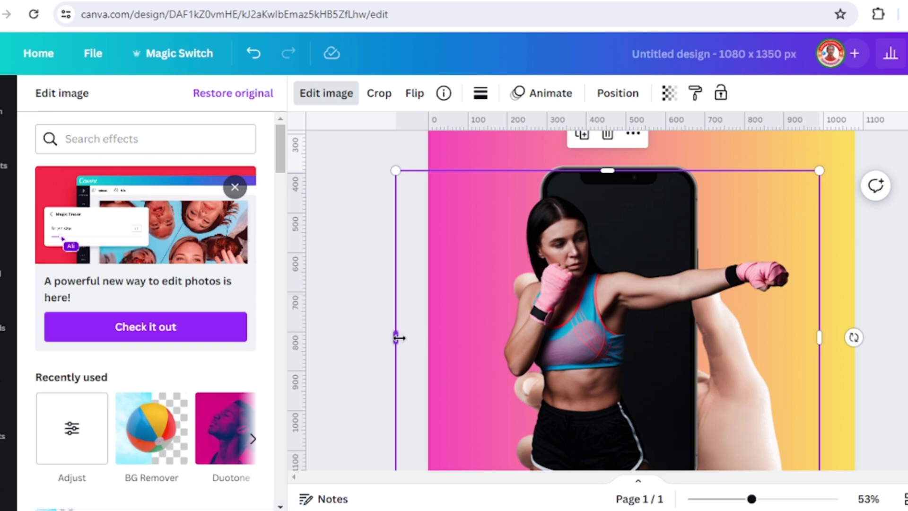
left_click_drag(397, 338, 641, 339)
scroll(641, 339, "down", 2)
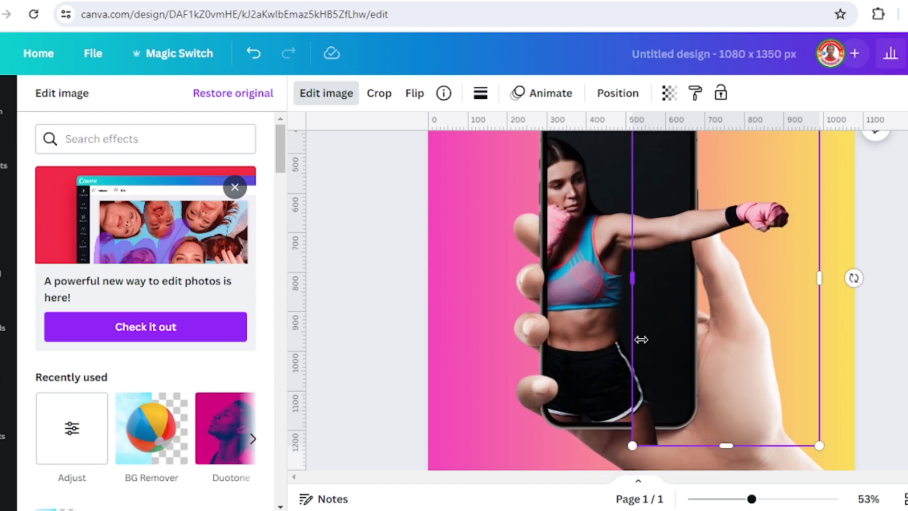
scroll(641, 339, "down", 1)
left_click_drag(724, 427, 724, 270)
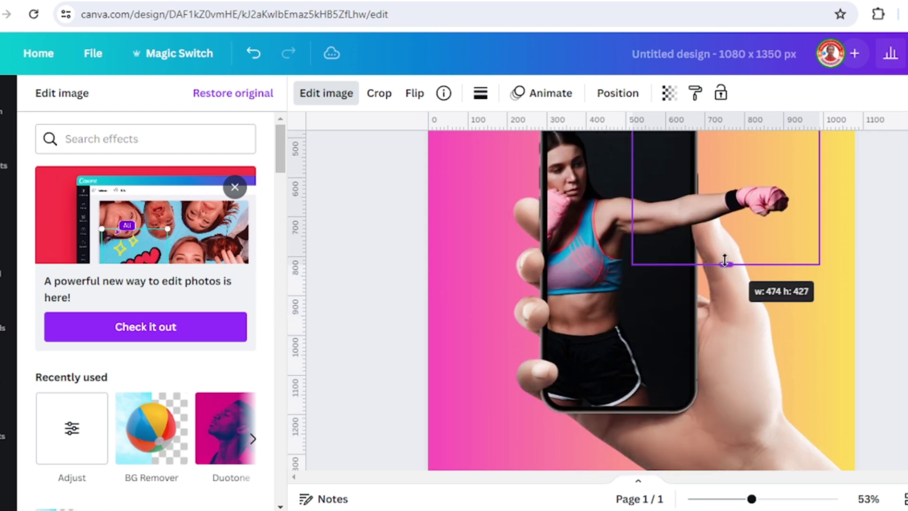
scroll(725, 261, "up", 2)
left_click_drag(725, 168, 725, 240)
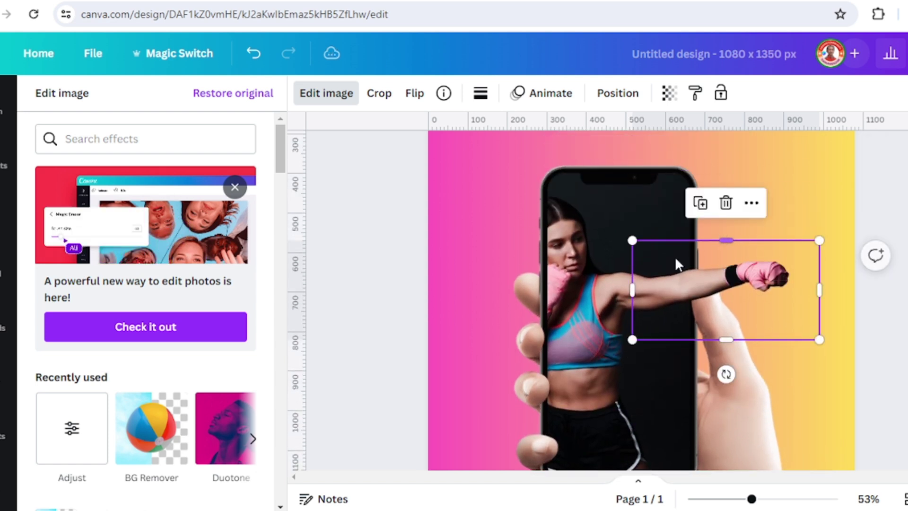
- In the Layers list, move the woman's photo below the shattered-glass layer
left_click(618, 93)
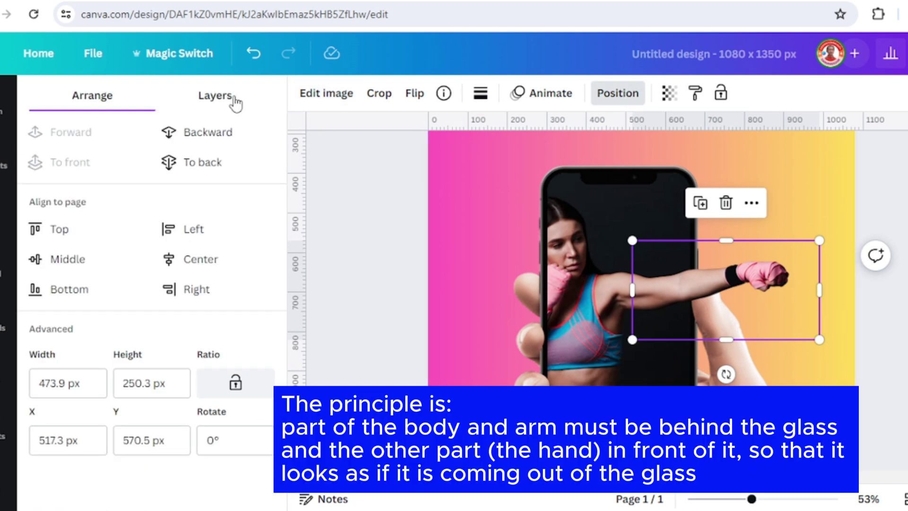
left_click(235, 102)
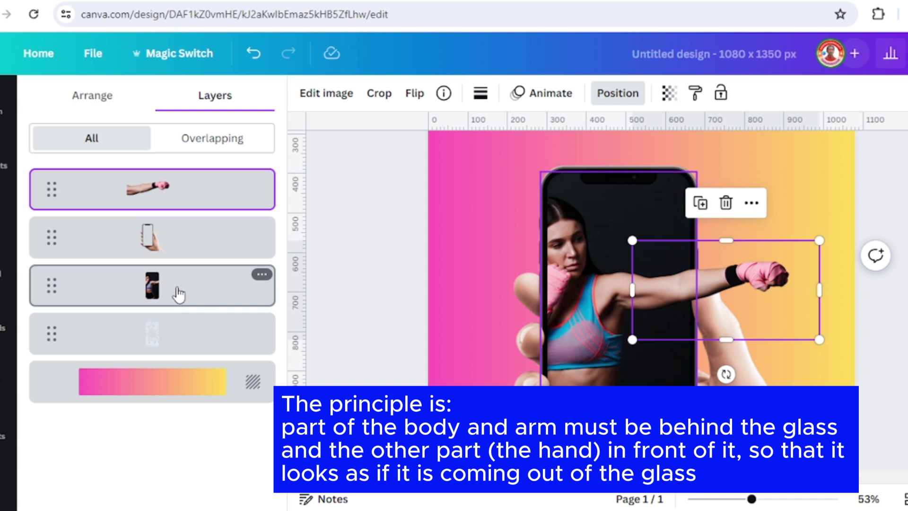
left_click_drag(178, 293, 179, 349)
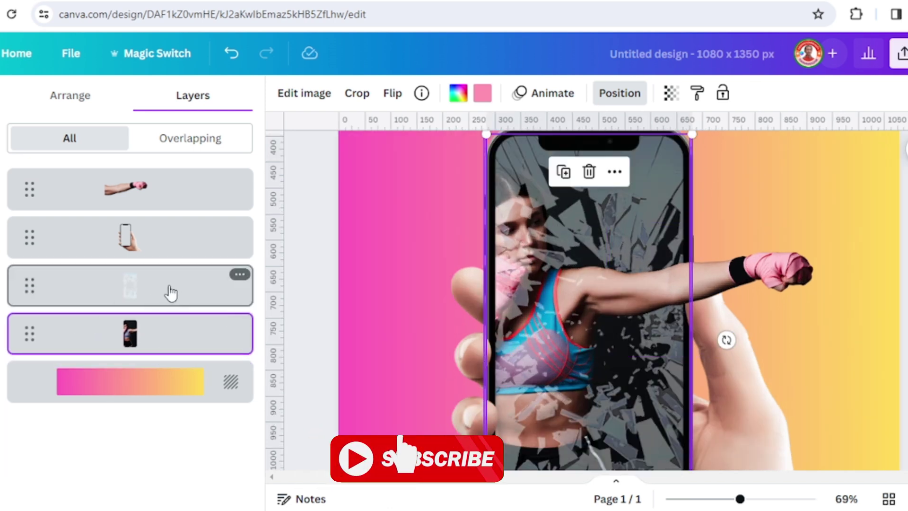
- Adjust the shattered-glass layer to brightness 80, contrast 80 and blur -70
left_click(170, 292)
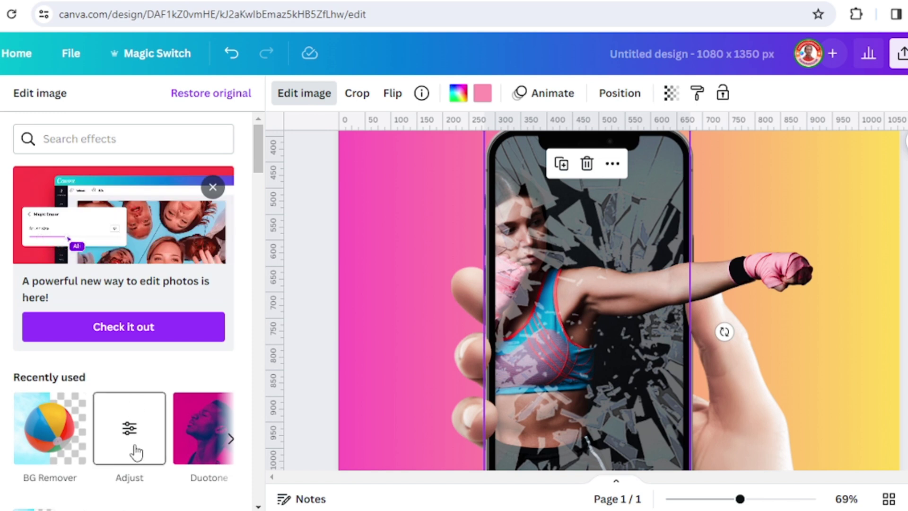
left_click(134, 449)
left_click_drag(233, 202, 212, 202)
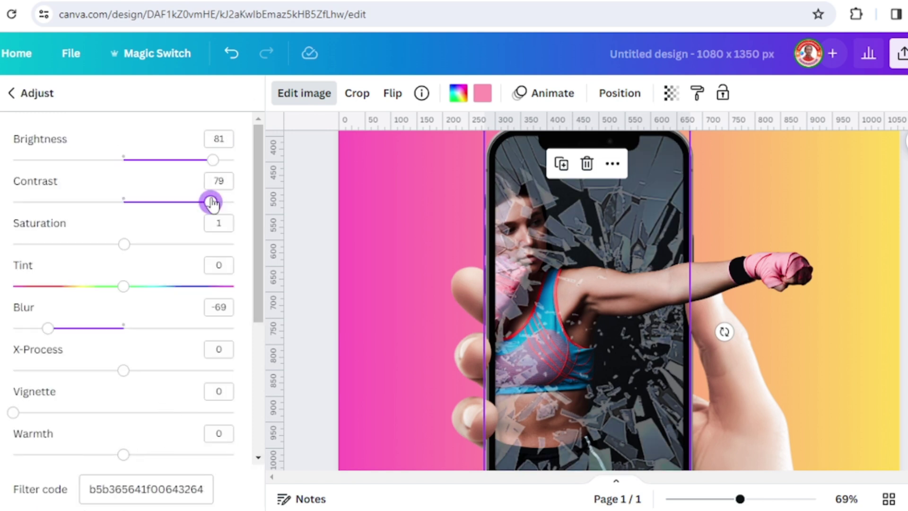
left_click(224, 140)
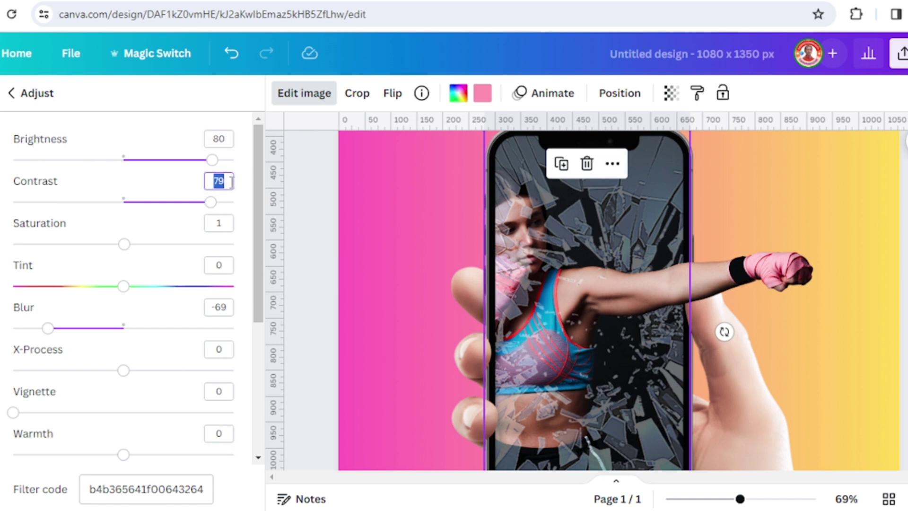
left_click(219, 180)
type("80")
key("Return")
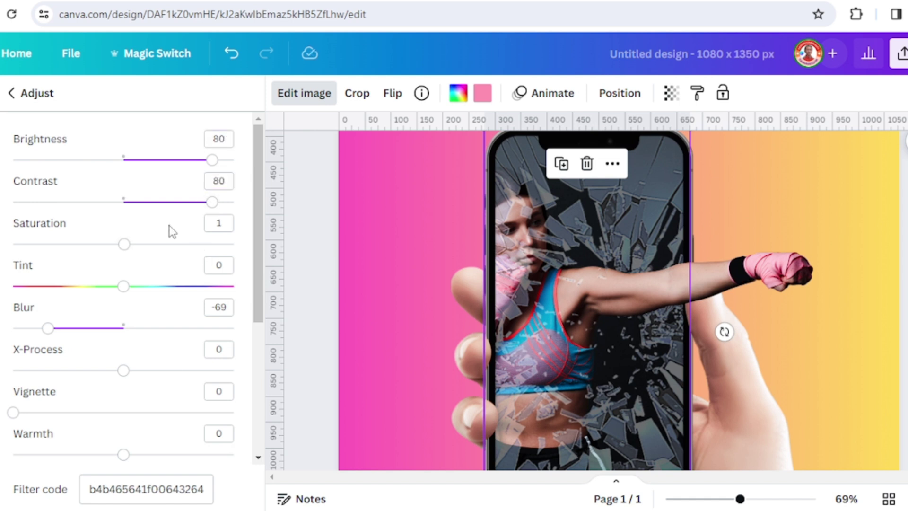
left_click(222, 308)
type("70")
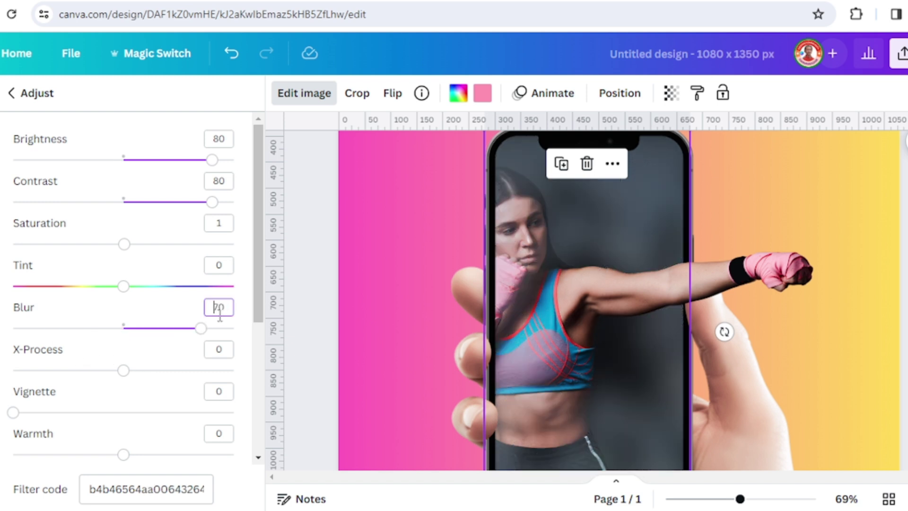
type("-")
key("Return")
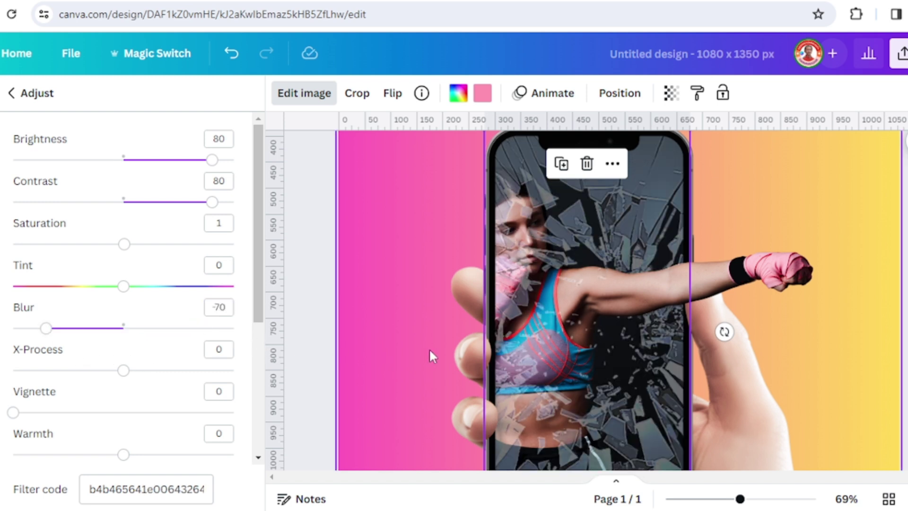
- Resize the glass image to fill the phone screen
scroll(431, 341, "down", 3)
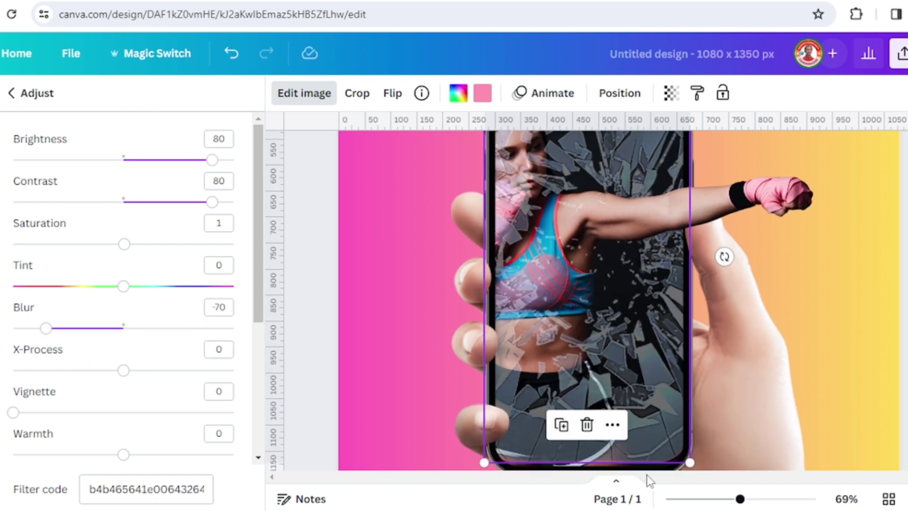
scroll(655, 402, "down", 2)
left_click(663, 392)
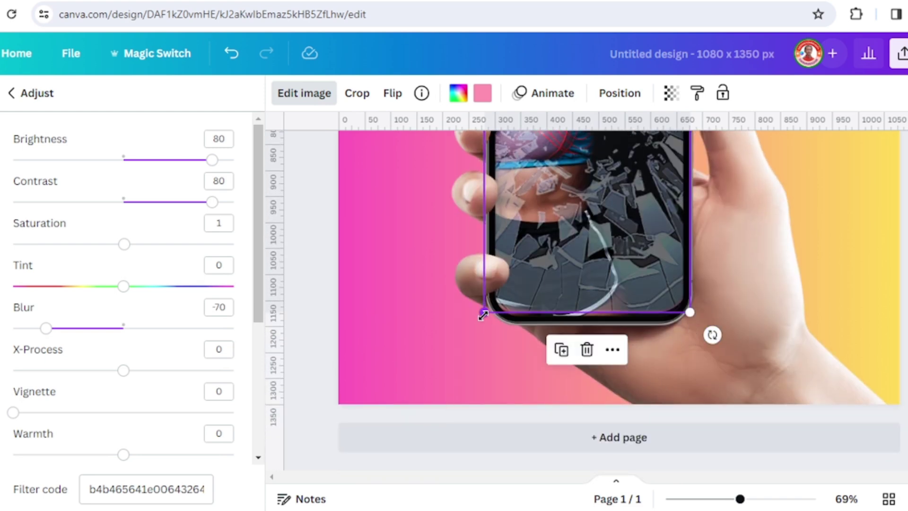
left_click_drag(481, 316, 479, 318)
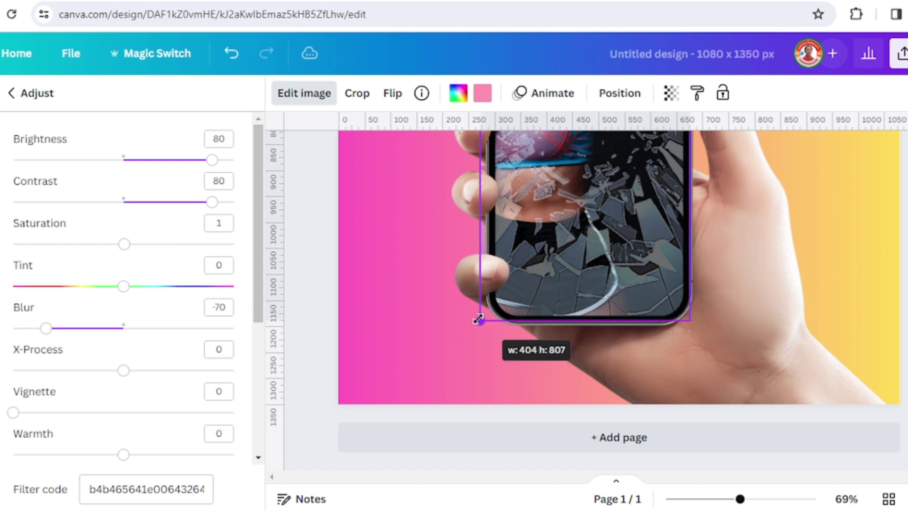
left_click(6, 194)
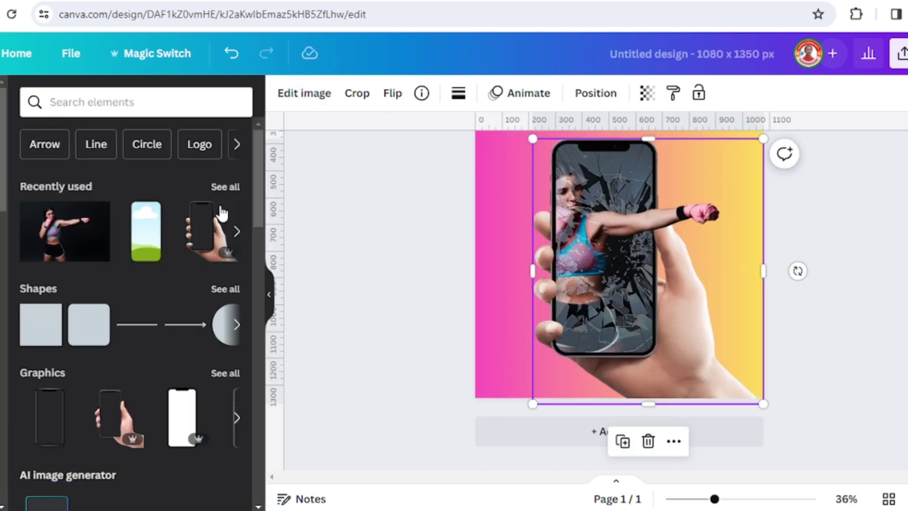
- Add the glass-shard particles from recently used elements to the design
left_click(222, 189)
scroll(223, 283, "down", 3)
left_click(228, 310)
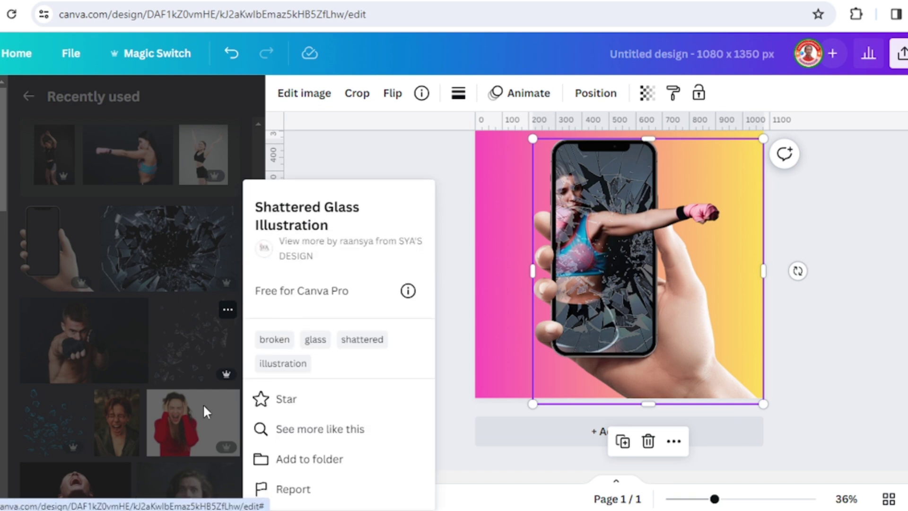
left_click(184, 354)
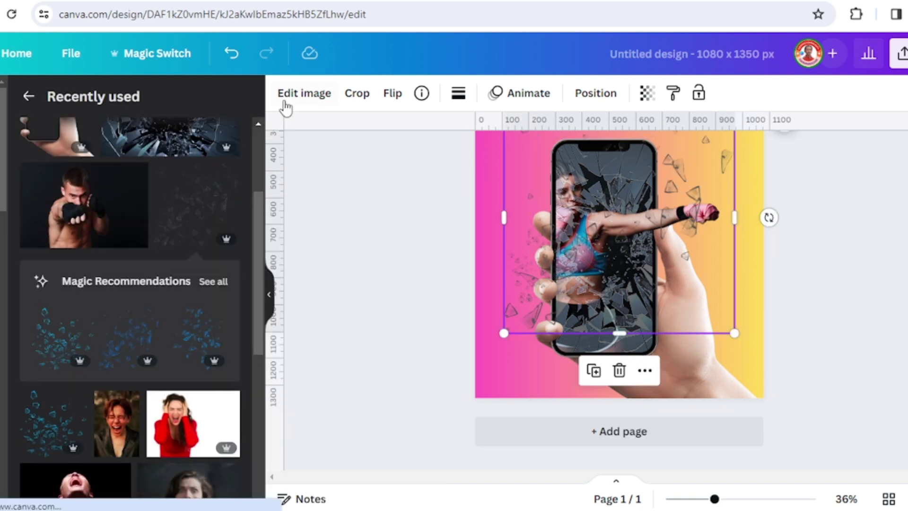
- Set the shards' brightness to 80, contrast to 80 and blur to -25
left_click(292, 95)
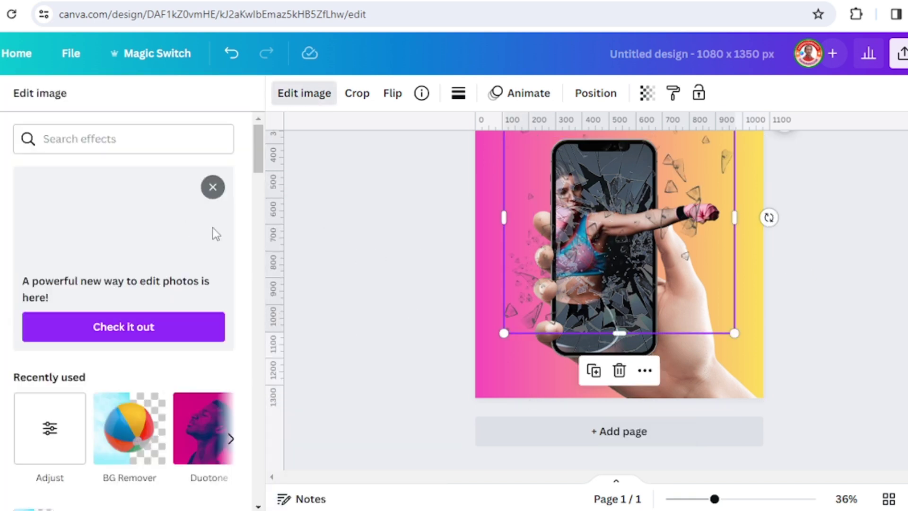
left_click(60, 434)
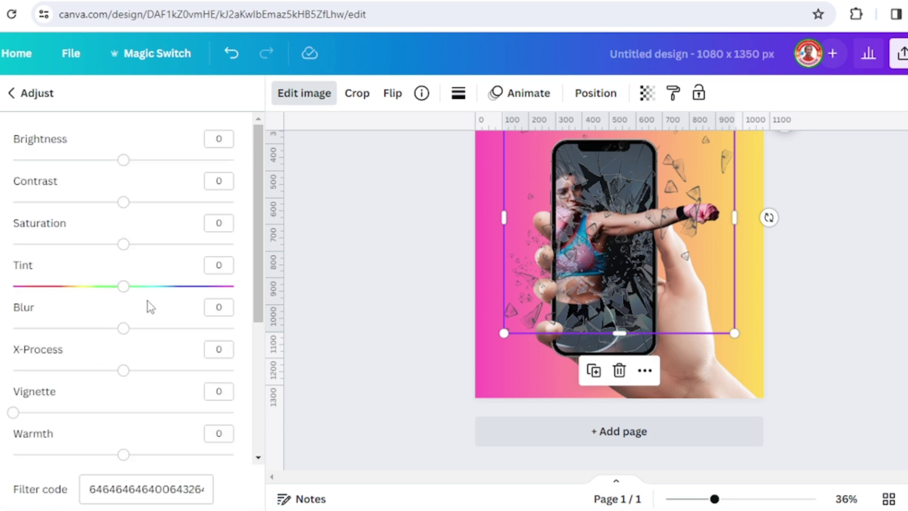
left_click_drag(123, 160, 217, 161)
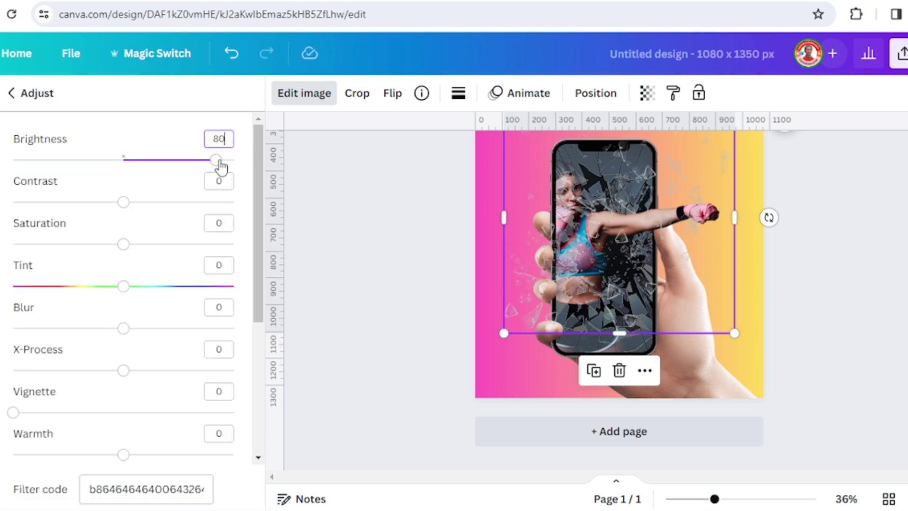
left_click(221, 181)
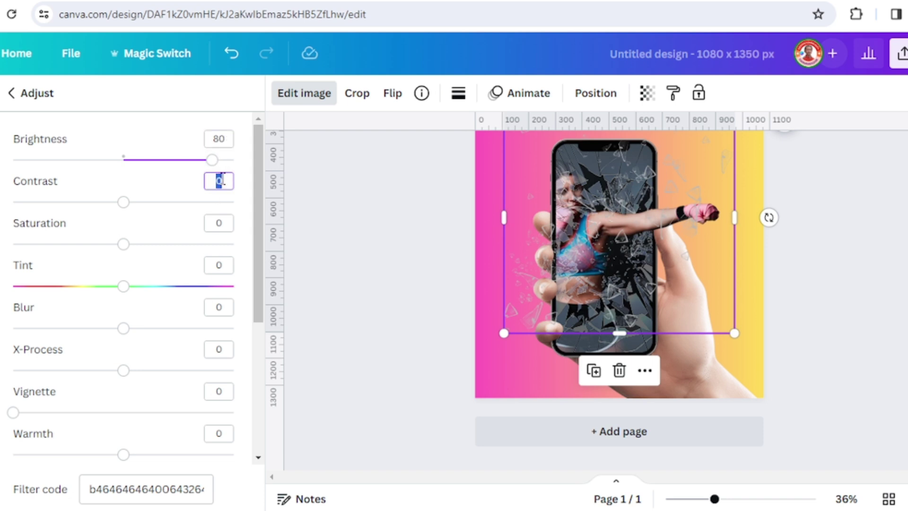
type("80")
key("Return")
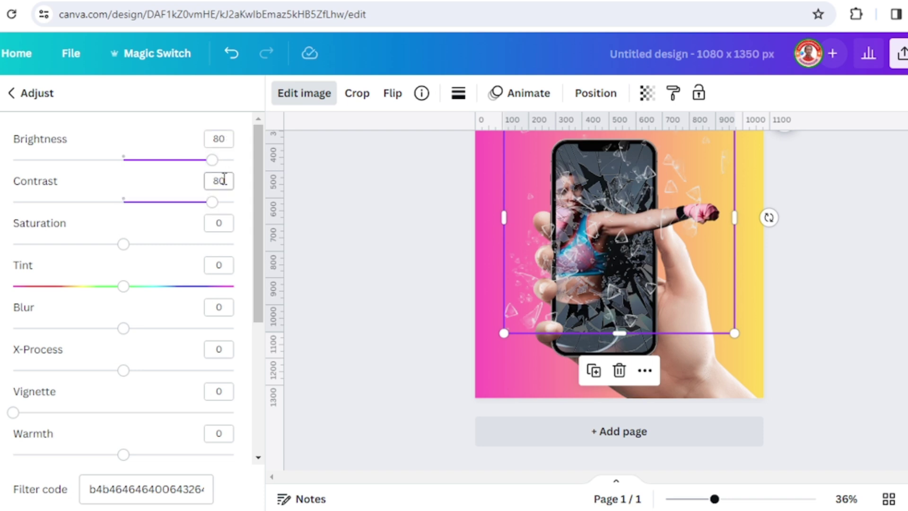
left_click_drag(98, 327, 152, 328)
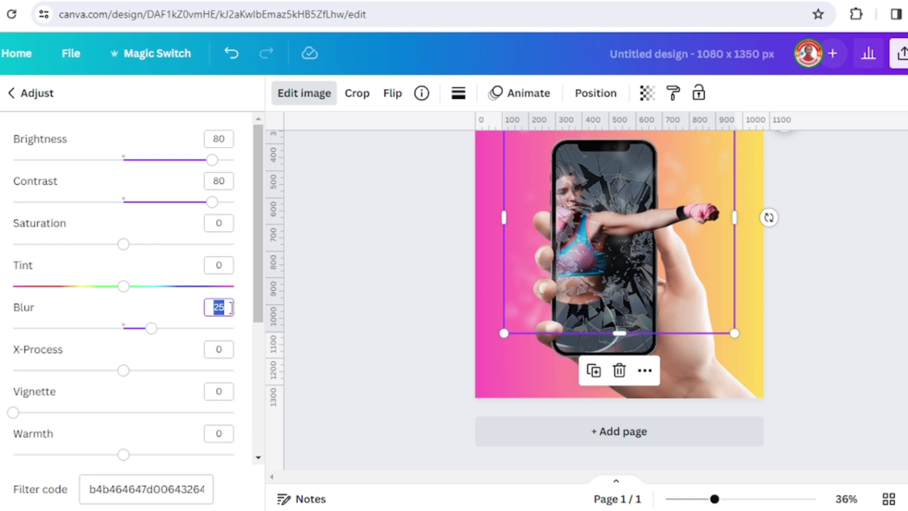
type("-2")
key("Return")
- Shrink the shards and place them left of the phone
scroll(615, 237, "up", 2)
left_click_drag(734, 179, 613, 275)
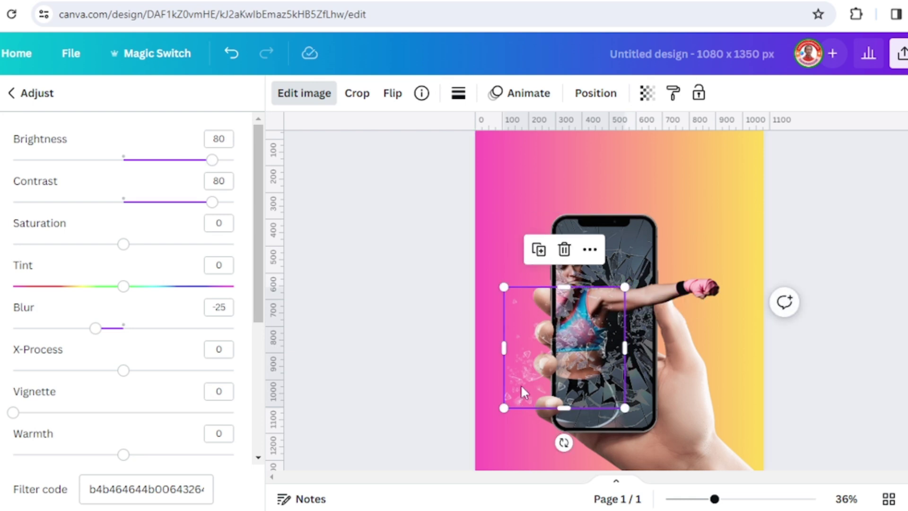
left_click_drag(521, 384, 522, 379)
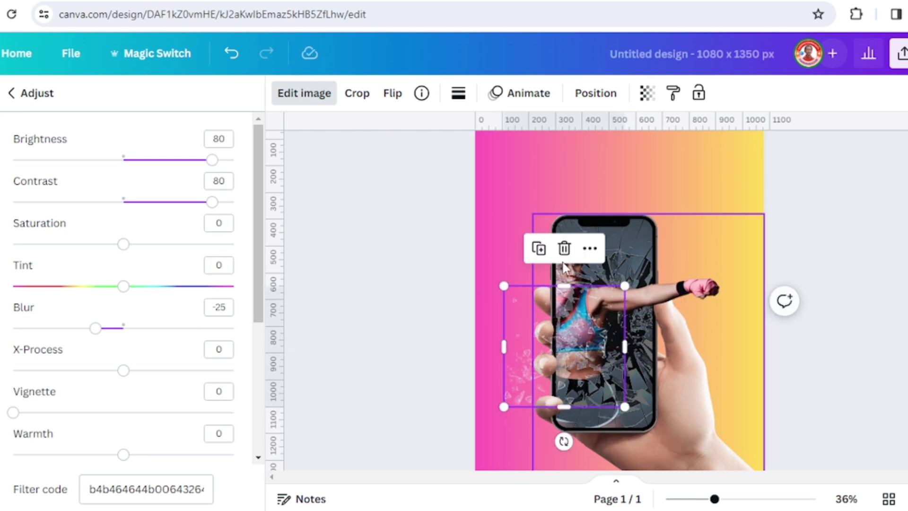
- Duplicate the shards, send the copy backward, and enlarge it around the fist and phone
left_click(539, 249)
left_click_drag(555, 333, 695, 240)
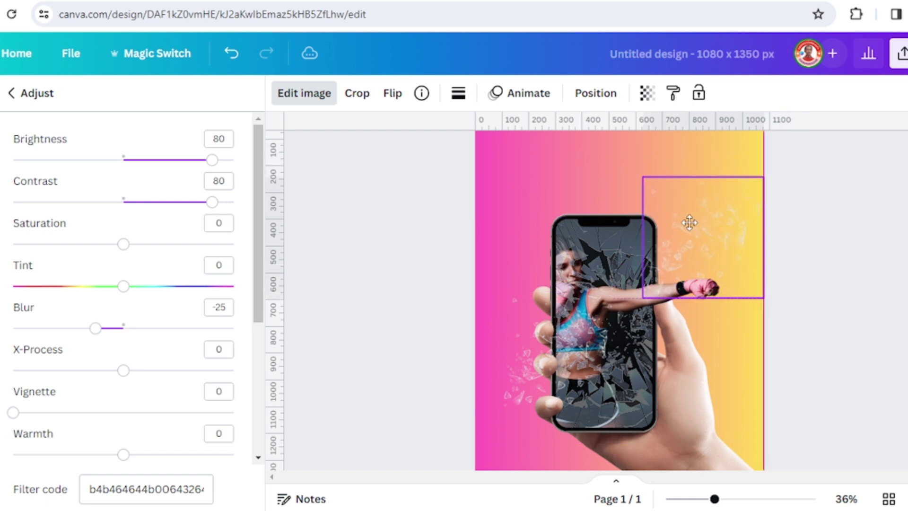
right_click(711, 240)
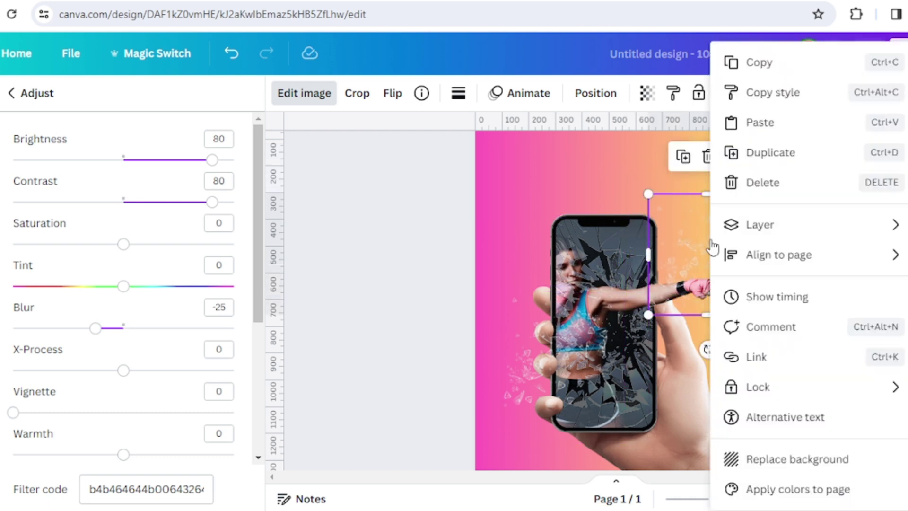
mouse_move(759, 224)
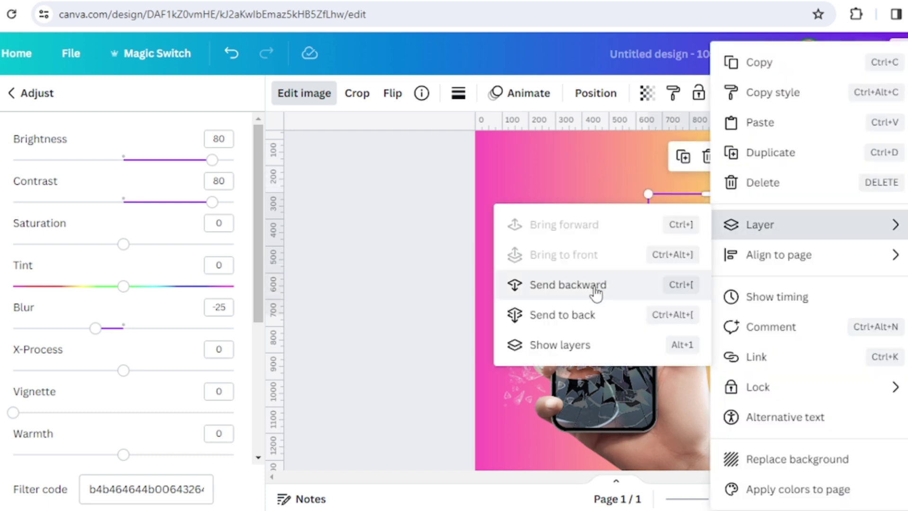
left_click(595, 289)
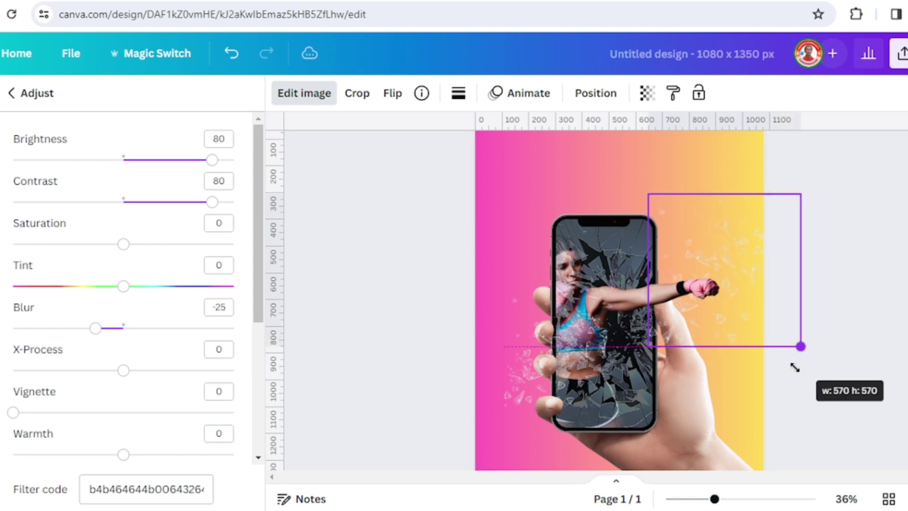
left_click_drag(762, 316, 813, 361)
mouse_move(758, 249)
left_mouse_down()
mouse_move(640, 441)
mouse_move(640, 379)
mouse_move(582, 207)
left_mouse_up()
- Replace the pink-yellow page background with the dark navy-blue gradient
scroll(862, 279, "up", 2)
left_click(660, 201)
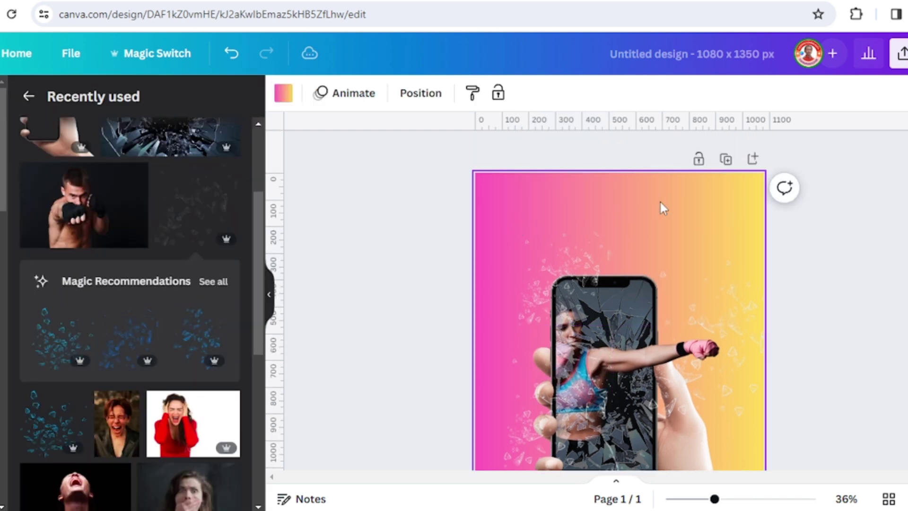
left_click(286, 95)
scroll(162, 381, "down", 3)
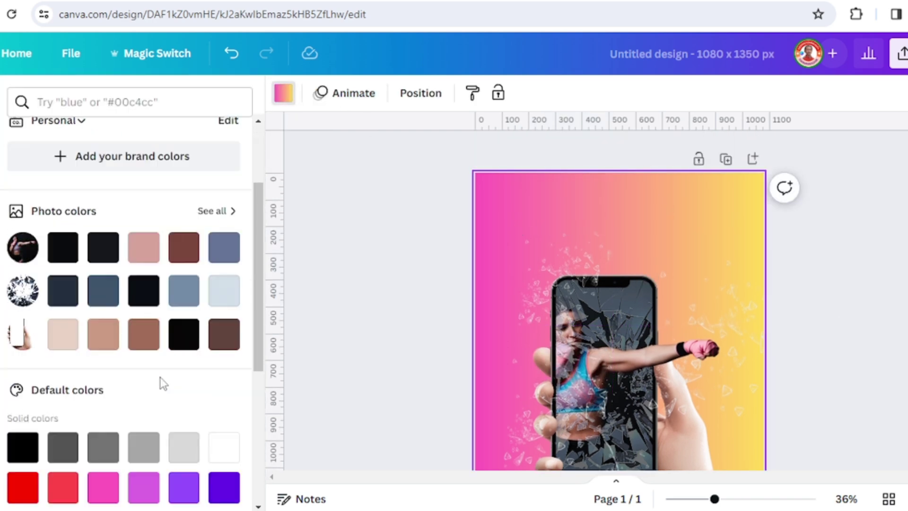
scroll(142, 369, "down", 5)
left_click(98, 373)
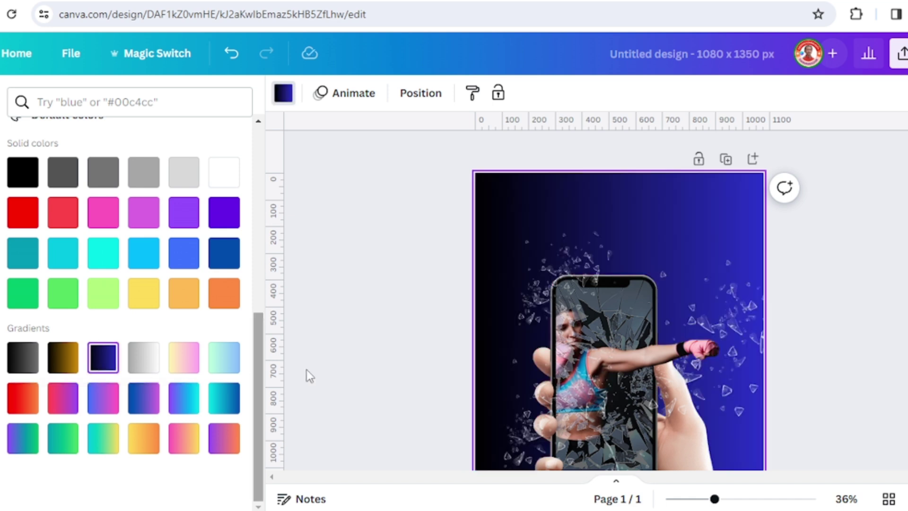
scroll(307, 370, "down", 3)
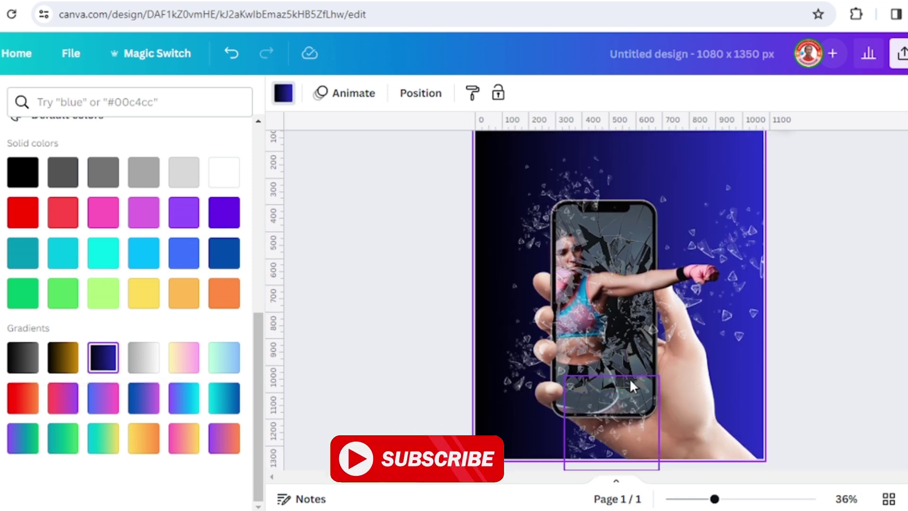